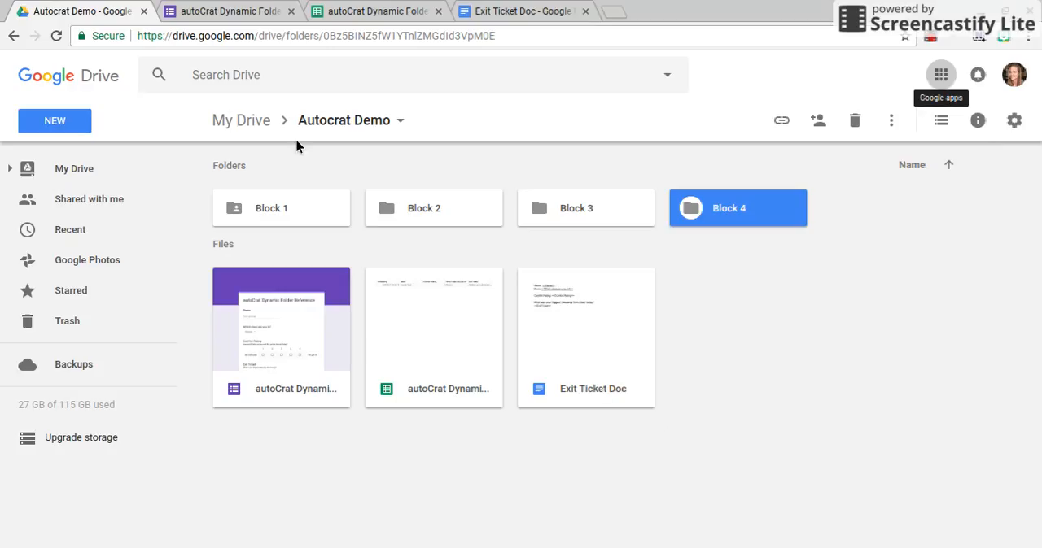
Review the form's questions, the Exit Ticket Doc template, and the Form Responses 1 and Sheet2 sheets of the responses spreadsheet
left_click(256, 20)
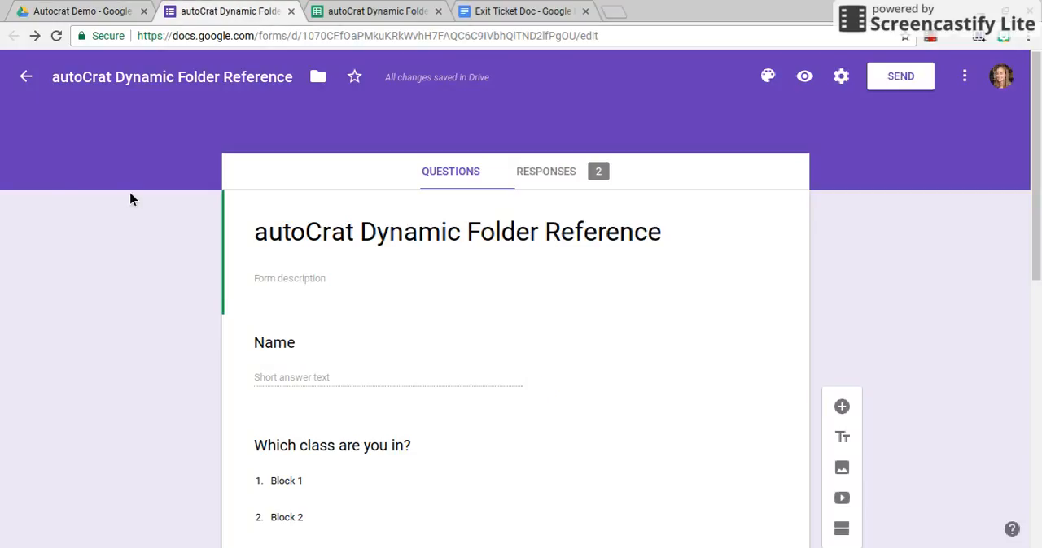
scroll(72, 362, "down", 2)
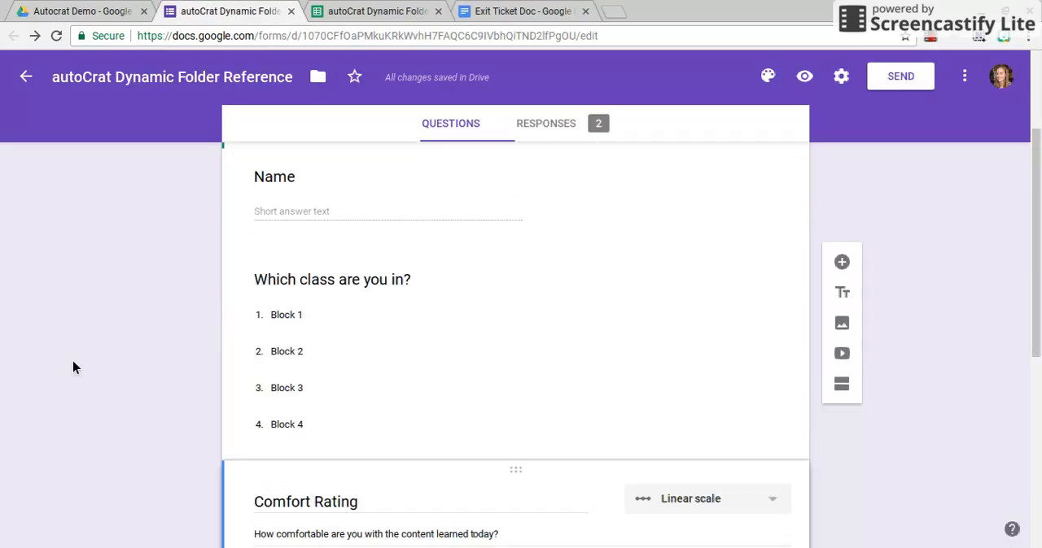
left_click(381, 10)
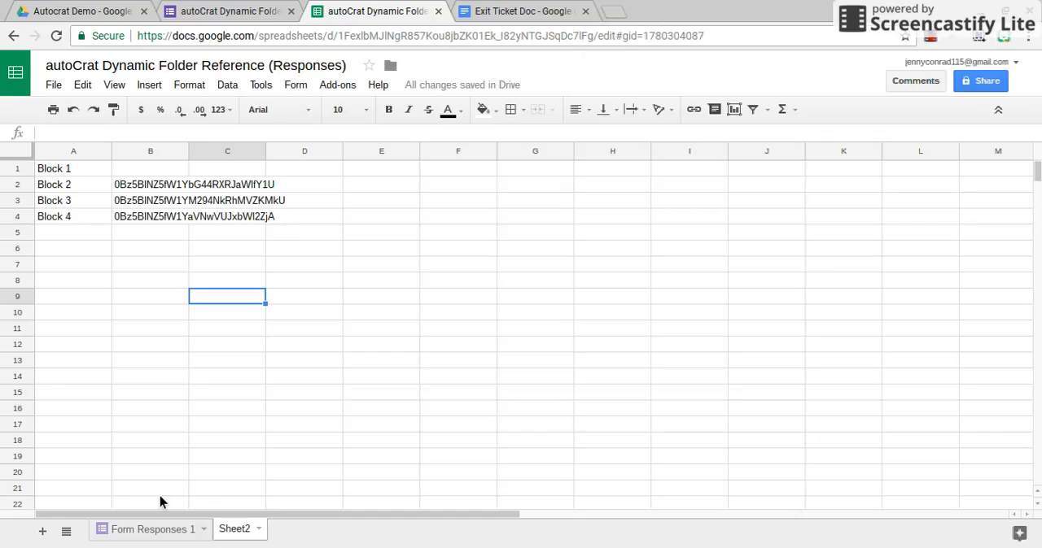
left_click(167, 540)
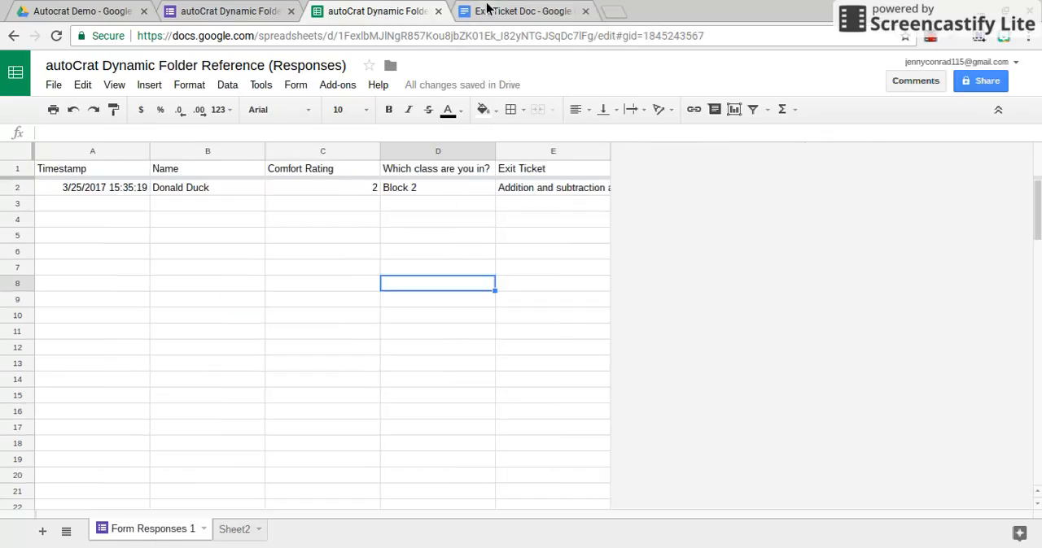
left_click(487, 8)
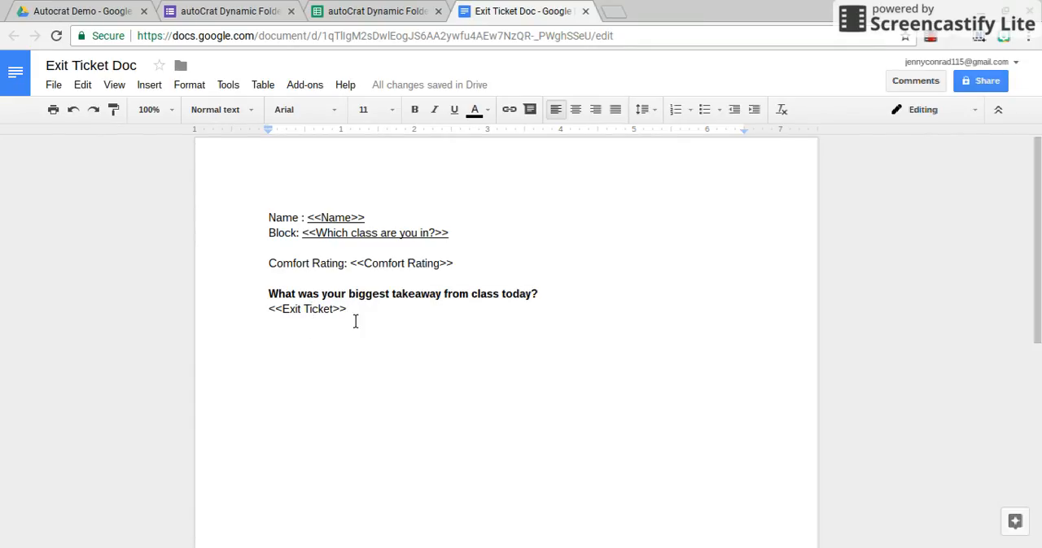
left_click(386, 10)
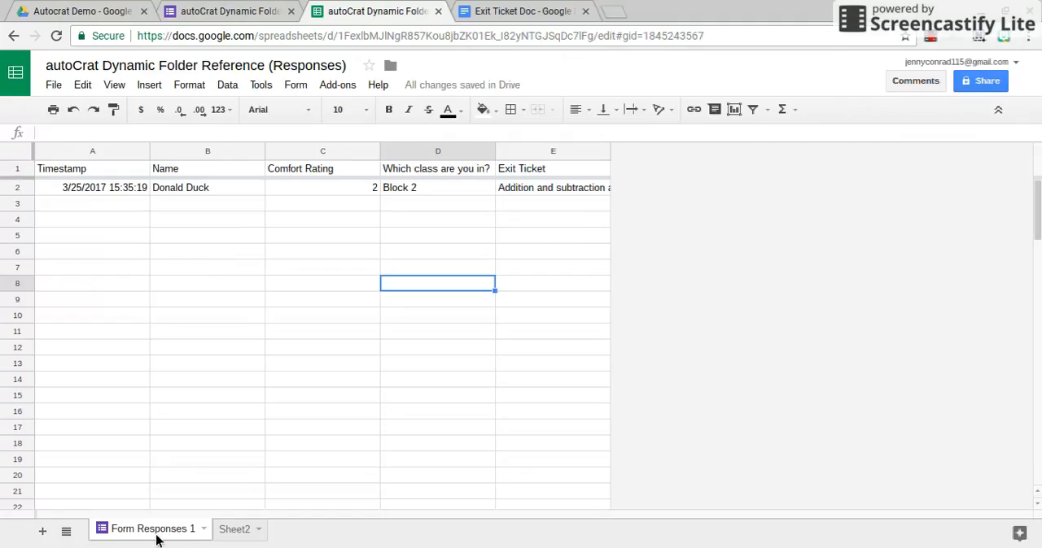
left_click(241, 535)
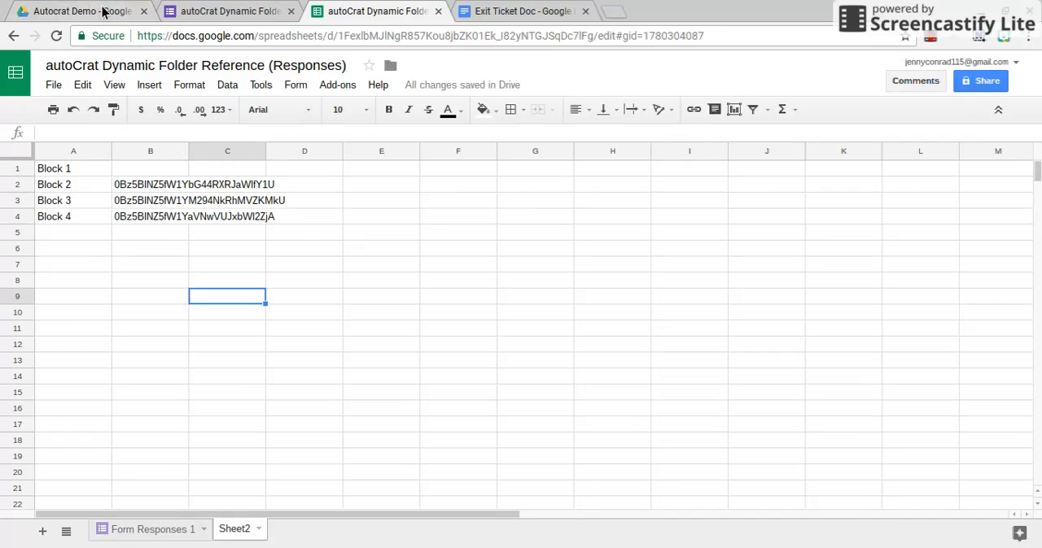
Copy the Block 1 folder's sharing link from Google Drive and paste it into cell B1 of Sheet2 in the responses spreadsheet
left_click(103, 10)
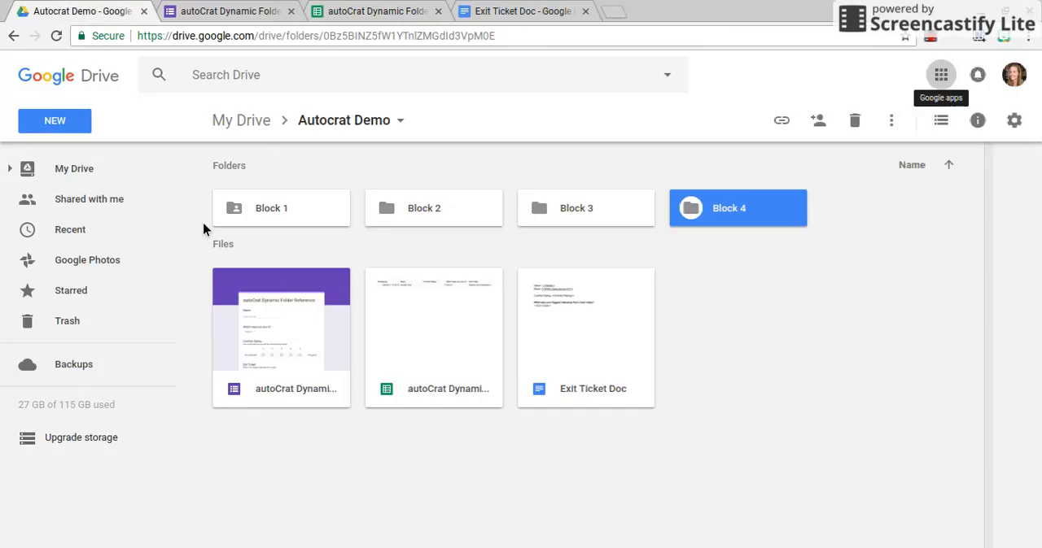
left_click(310, 214)
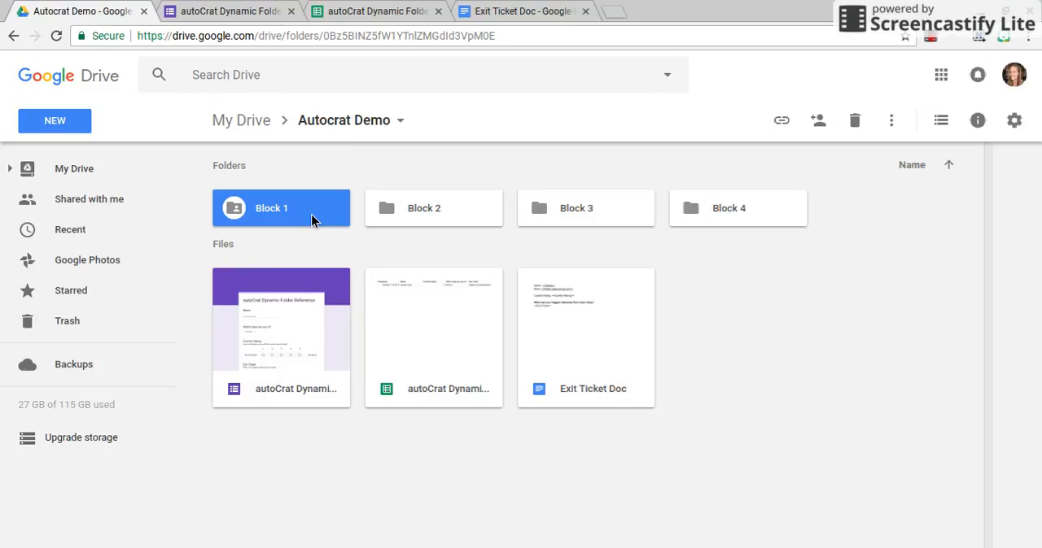
right_click(311, 214)
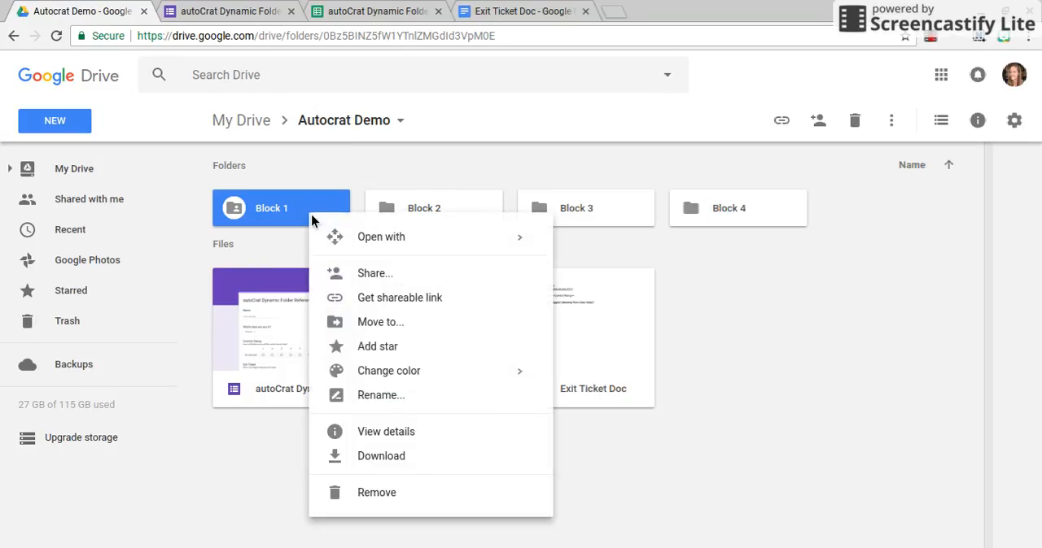
left_click(374, 273)
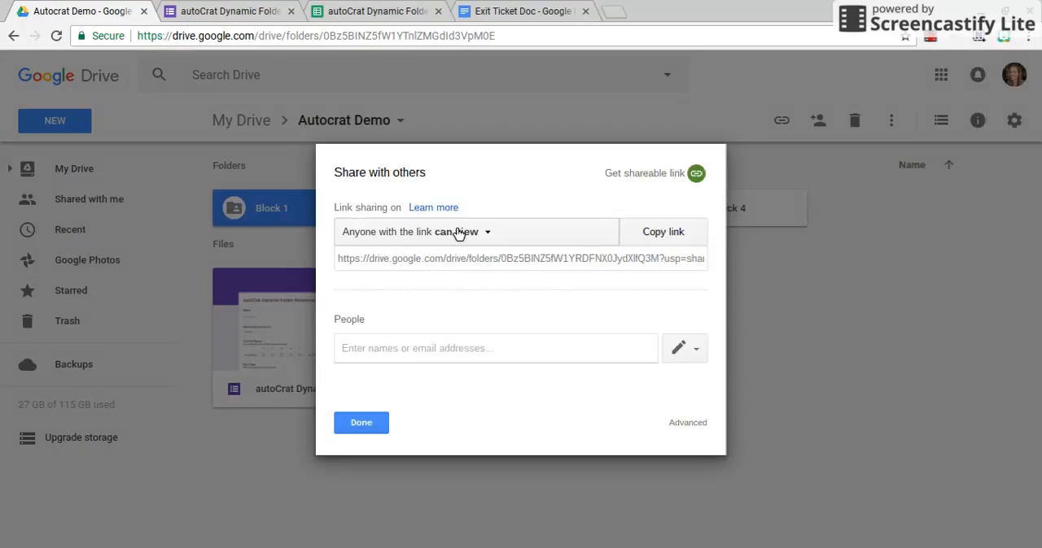
left_click(477, 261)
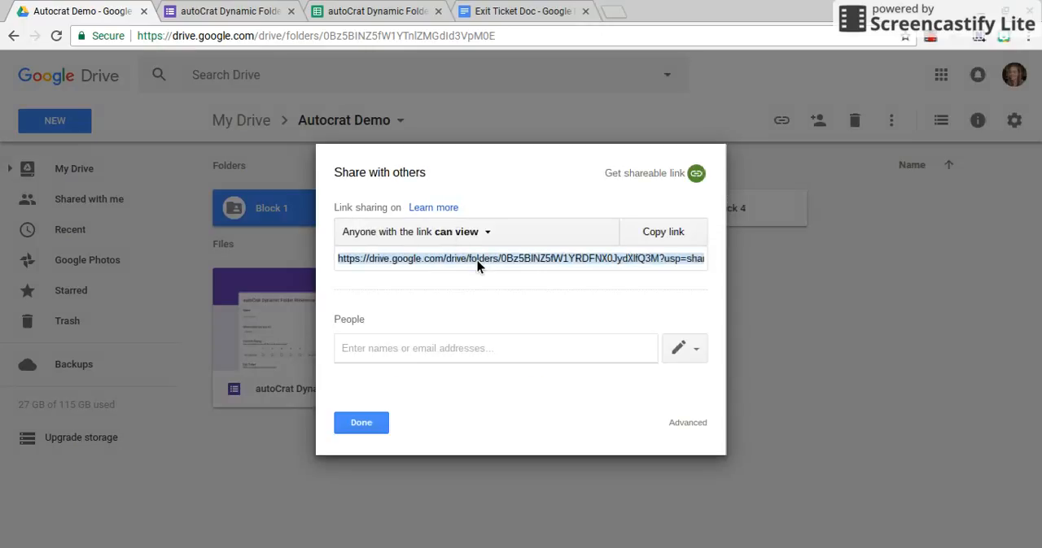
left_click(420, 7)
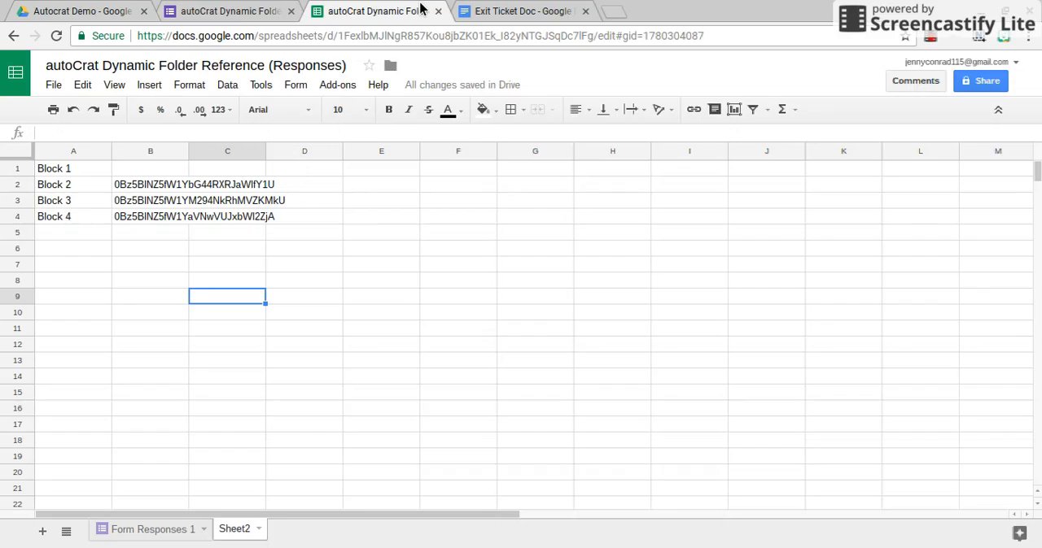
left_click(157, 174)
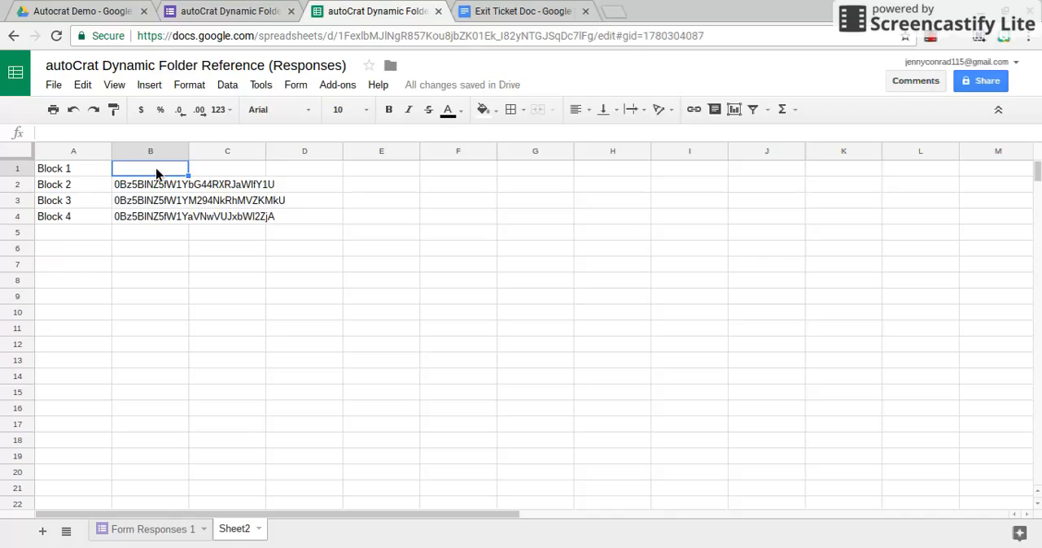
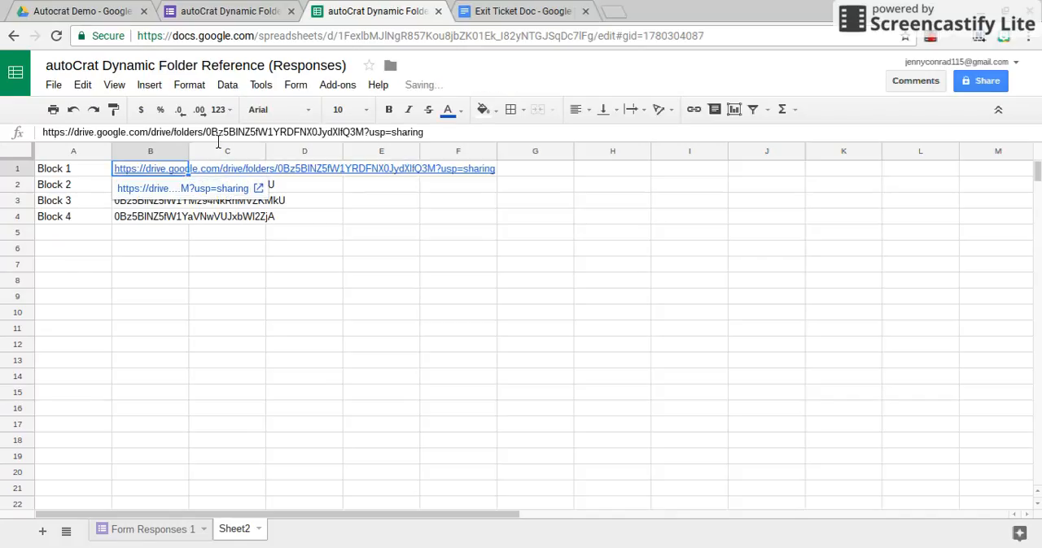
Trim the link in B1 to the folder ID by removing the address up to "folders/" and the trailing "?usp=sharing"
left_click(215, 138)
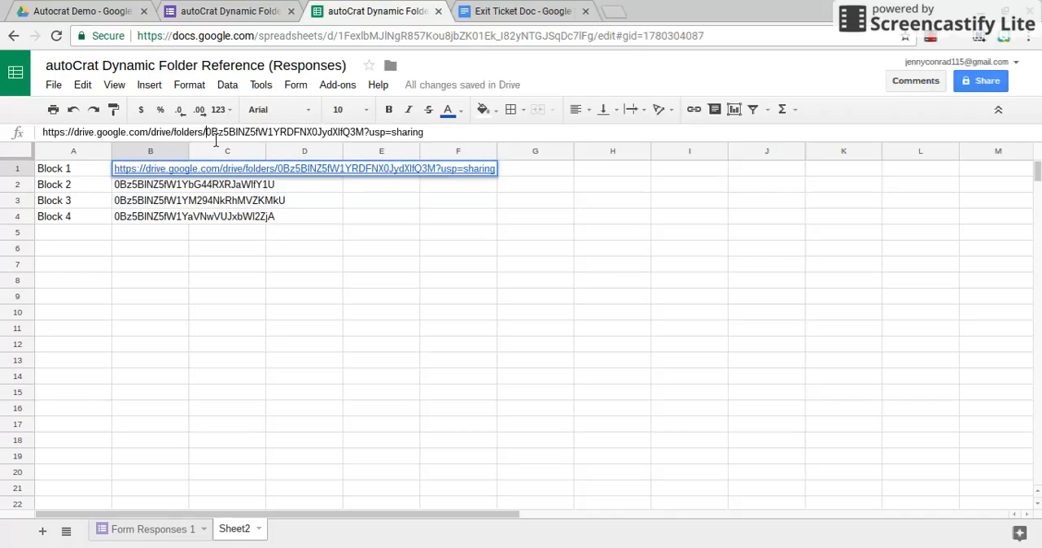
left_click_drag(214, 135, 42, 134)
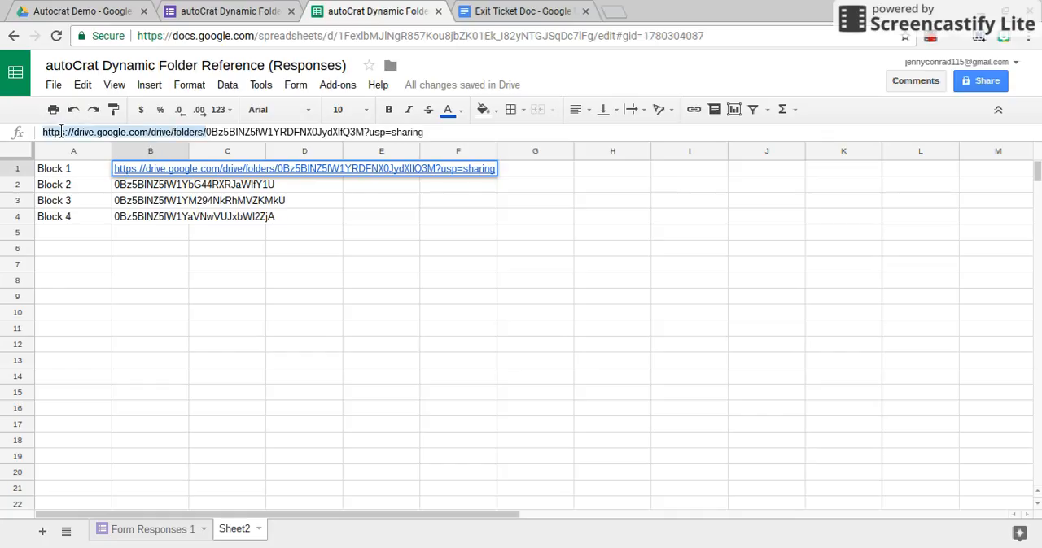
key("BackSpace")
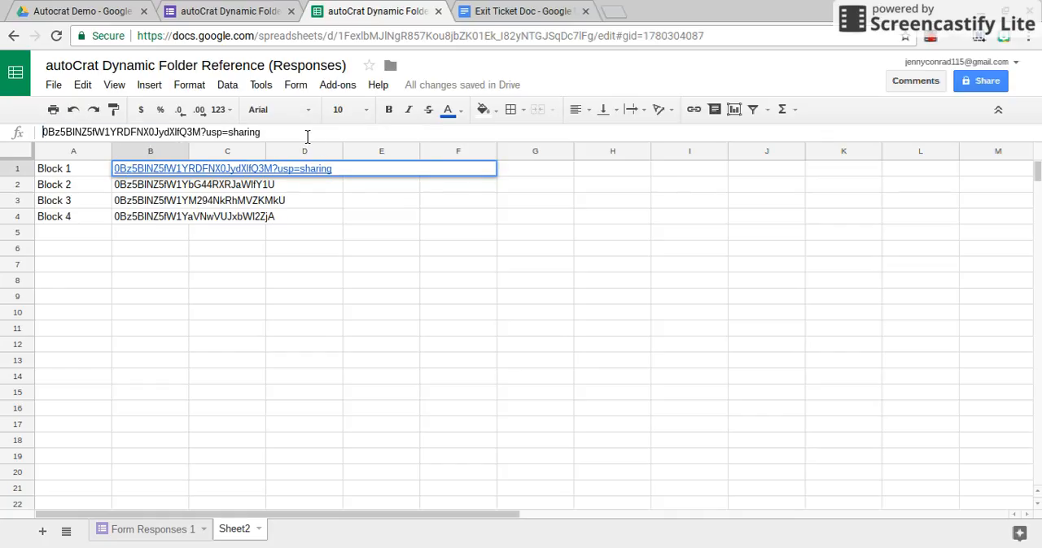
left_click_drag(311, 142, 210, 135)
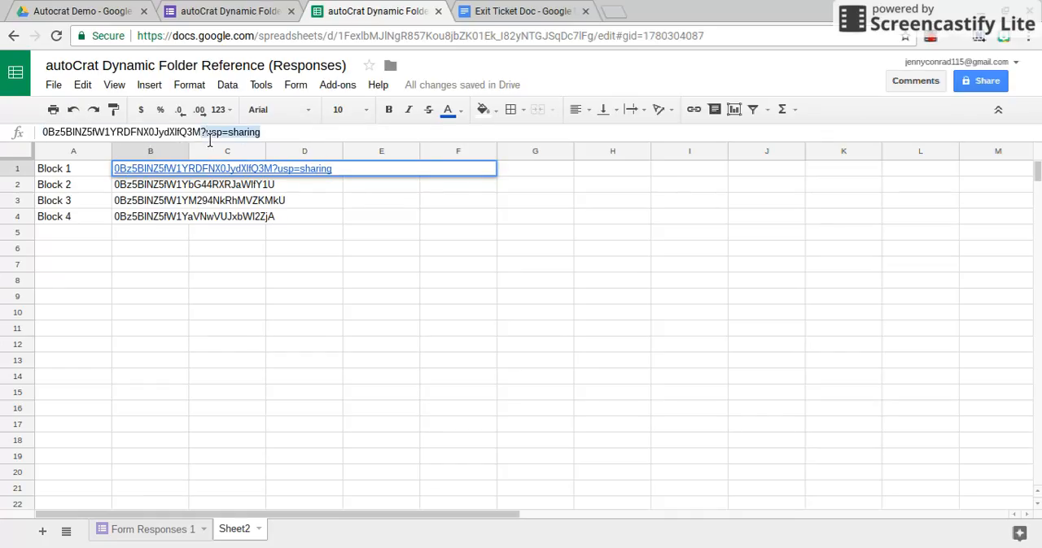
key("BackSpace")
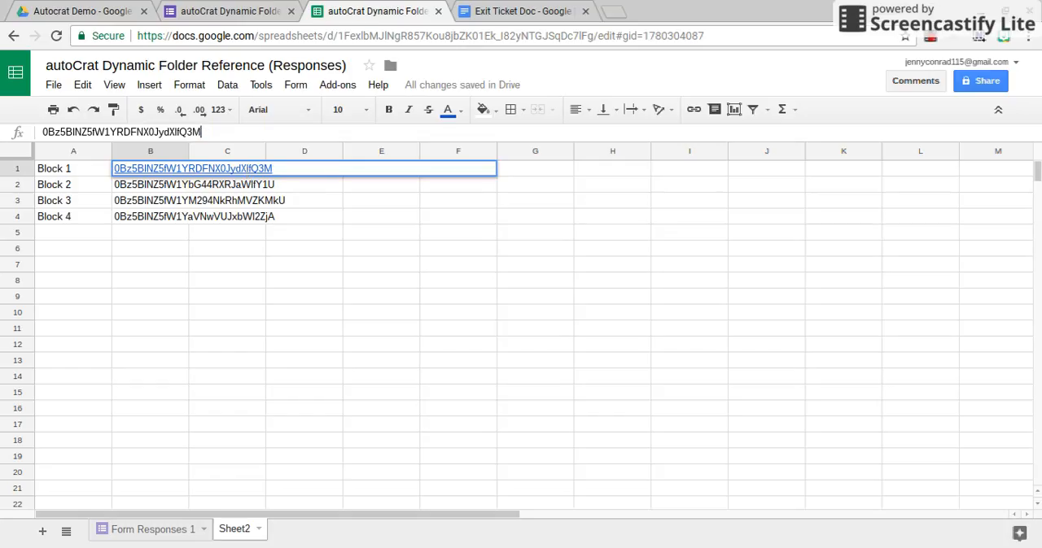
left_click(341, 267)
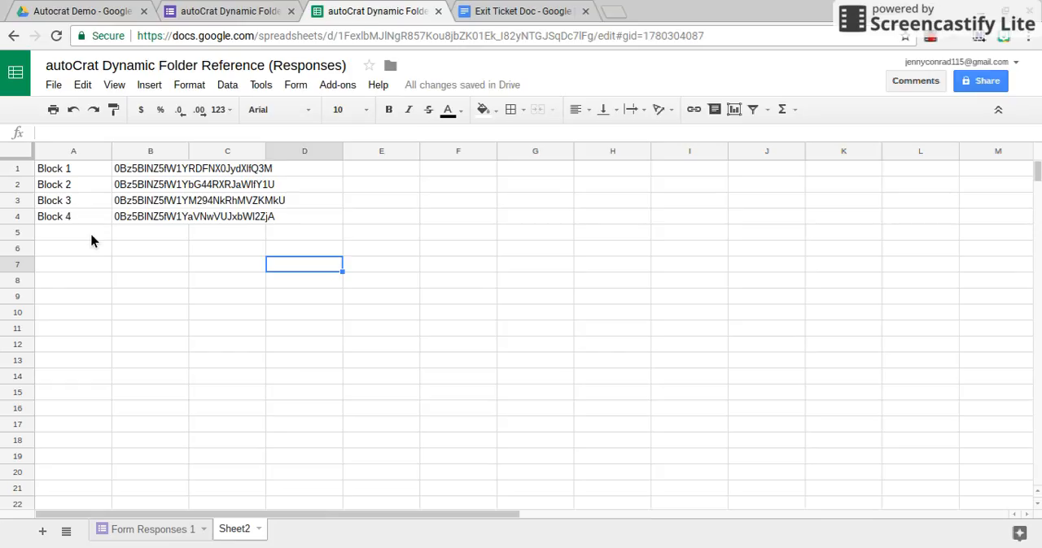
Insert a column before Exit Ticket on the Form Responses 1 sheet and head it "Class Reference"
left_click(140, 540)
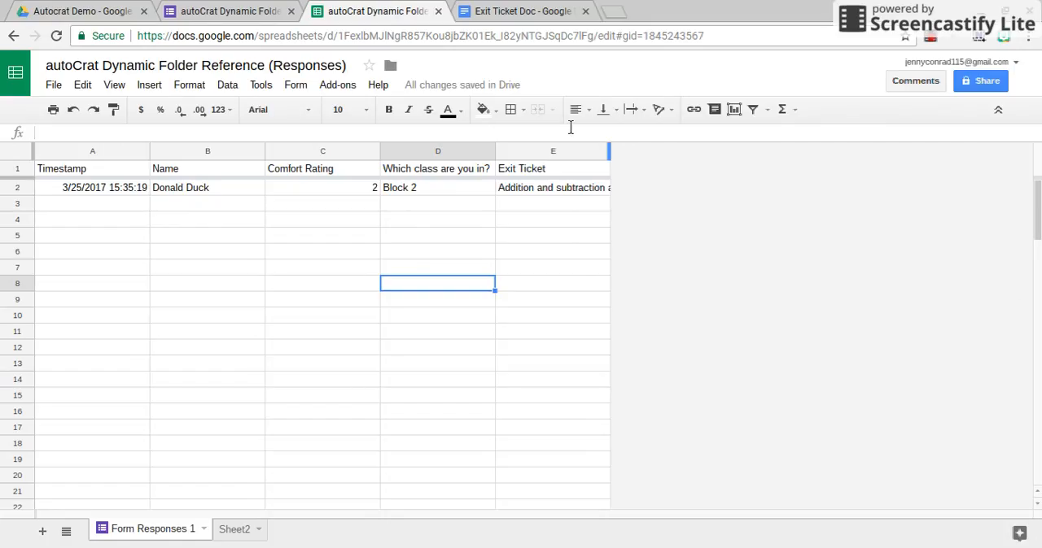
left_click(525, 155)
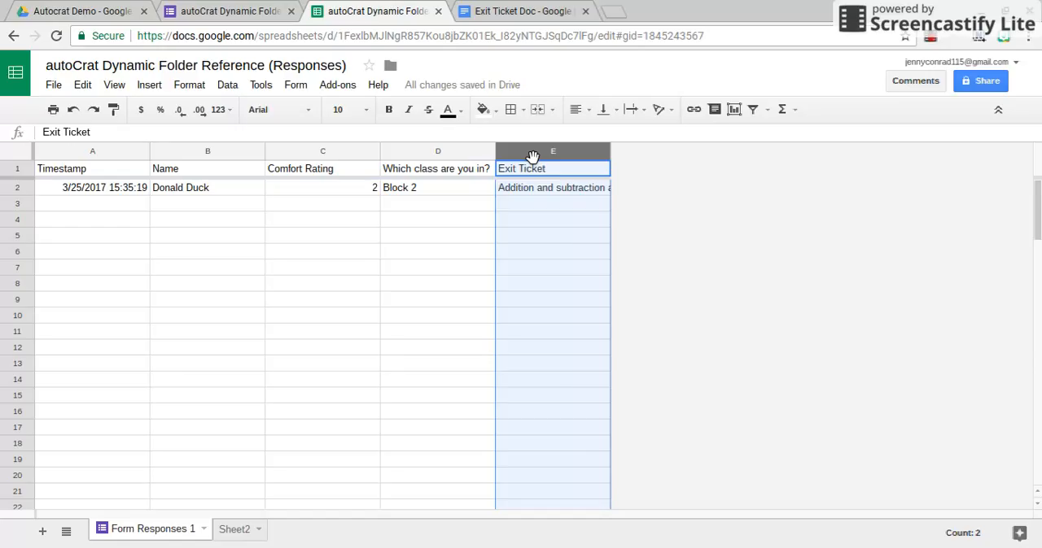
right_click(532, 157)
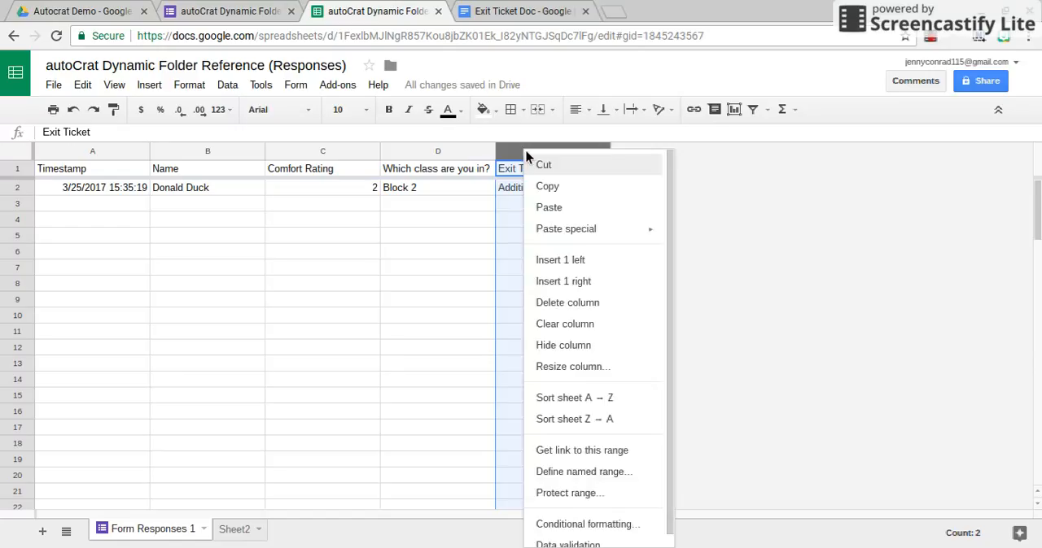
left_click(561, 262)
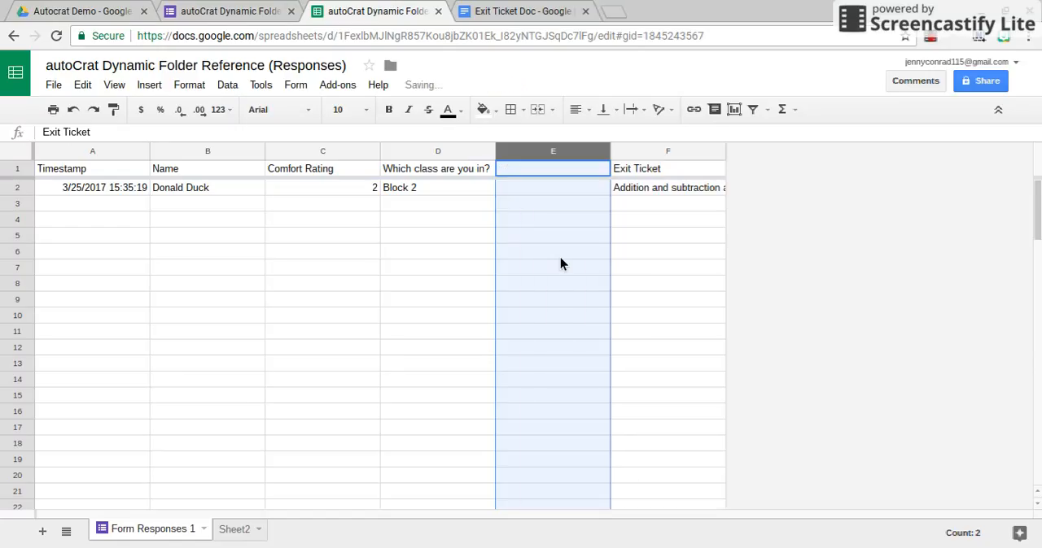
left_click(558, 170)
type("Class R")
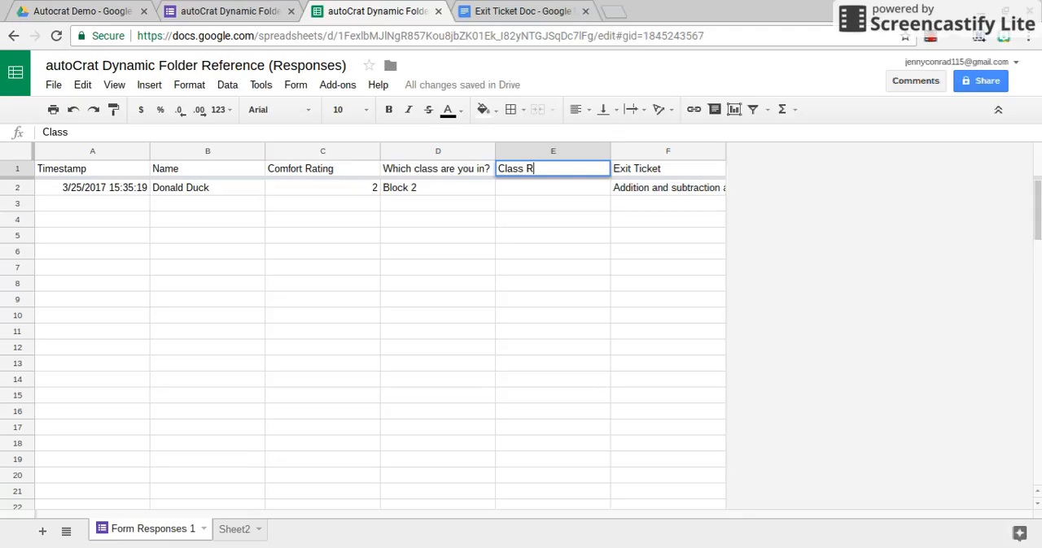
type("eference")
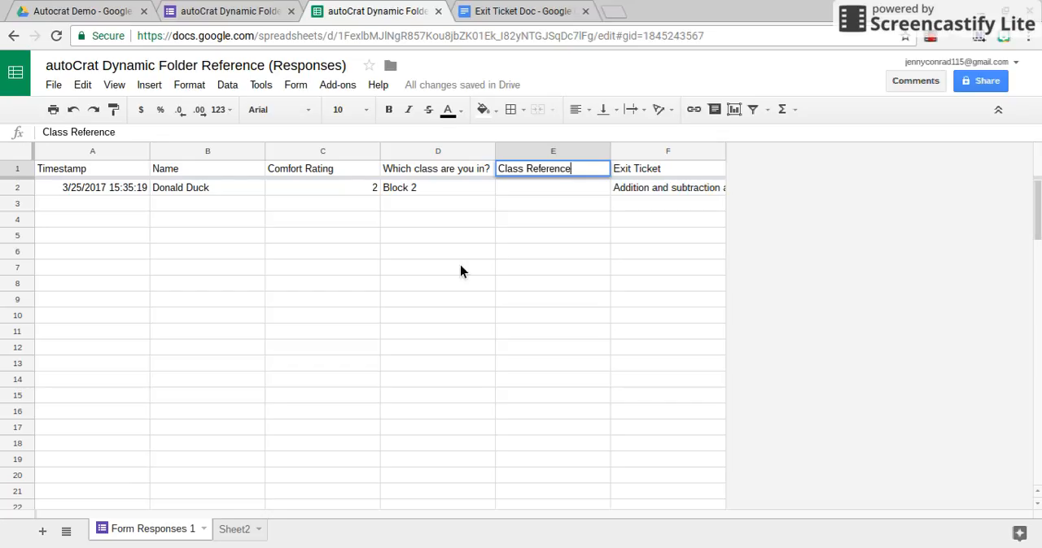
scroll(460, 271, "down", 5)
scroll(460, 271, "up", 5)
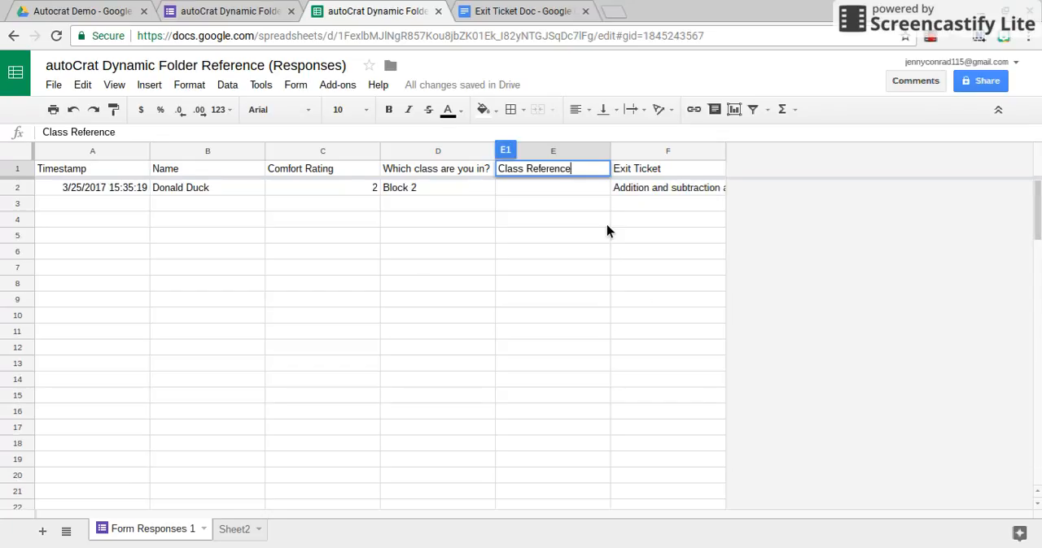
Enter the formula =VLOOKUP(D2,Sheet2!A1:B4,2,False) in cell E2, under Class Reference on the Form Responses 1 sheet
left_click(576, 190)
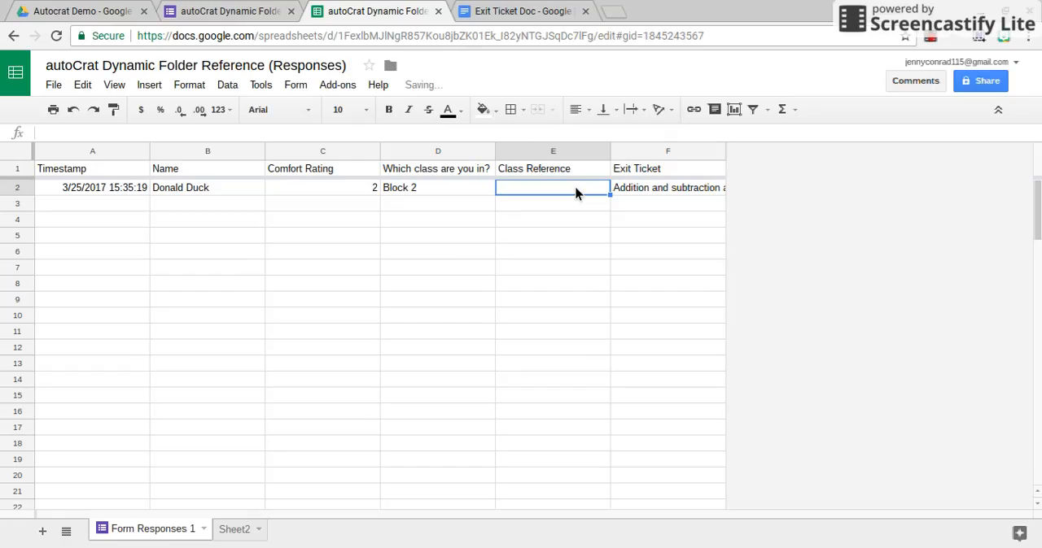
type("=v")
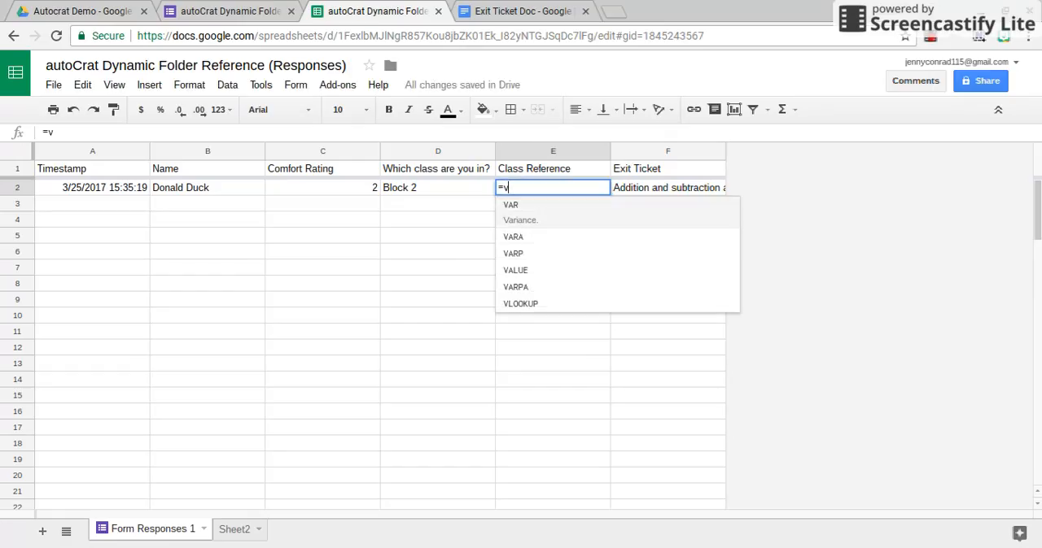
type("loo")
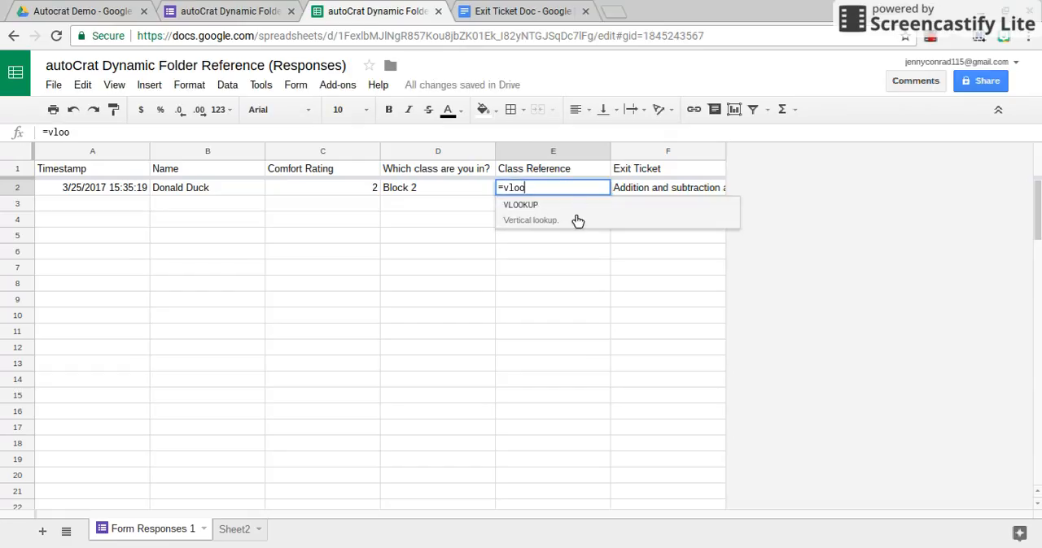
left_click(572, 216)
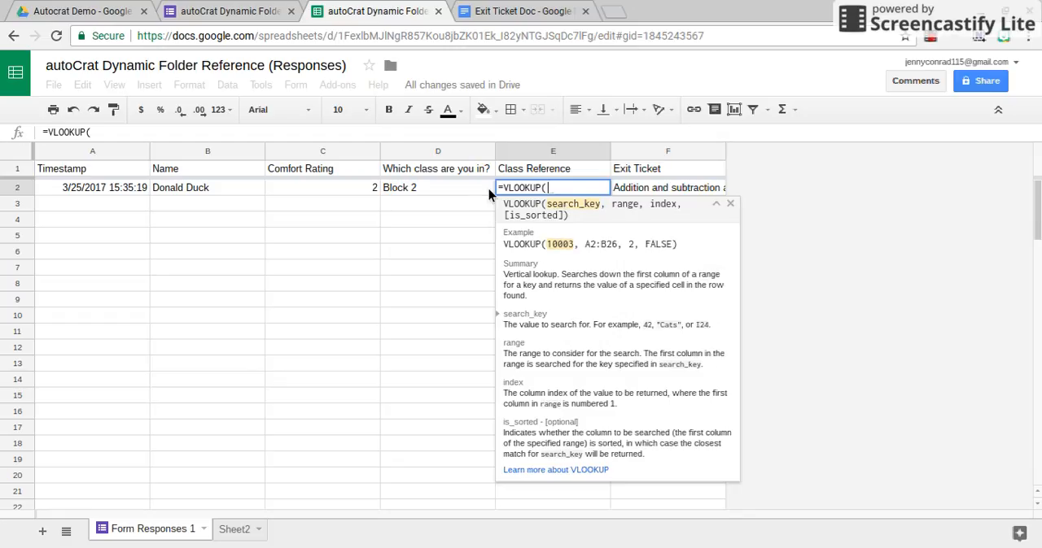
left_click(449, 188)
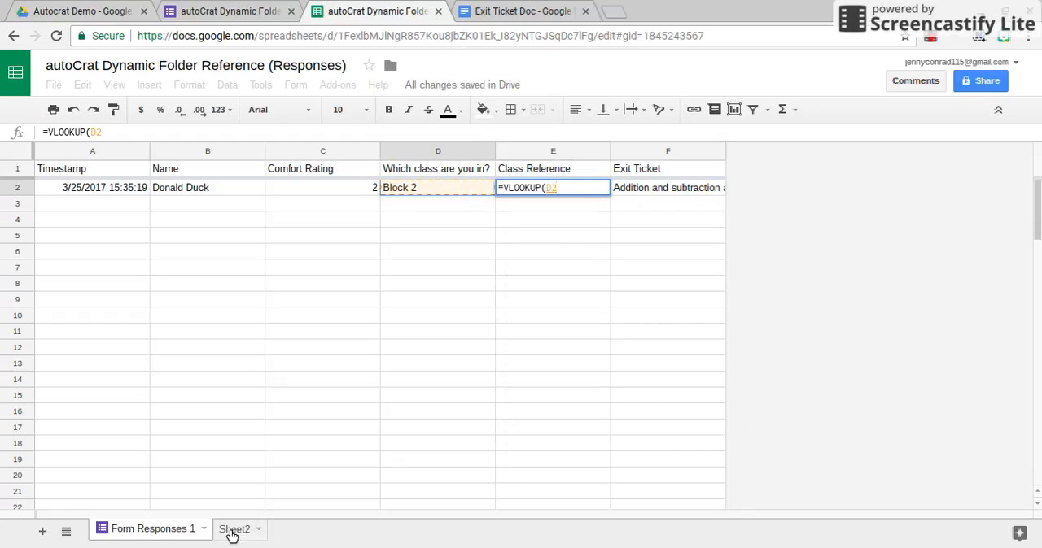
type(",")
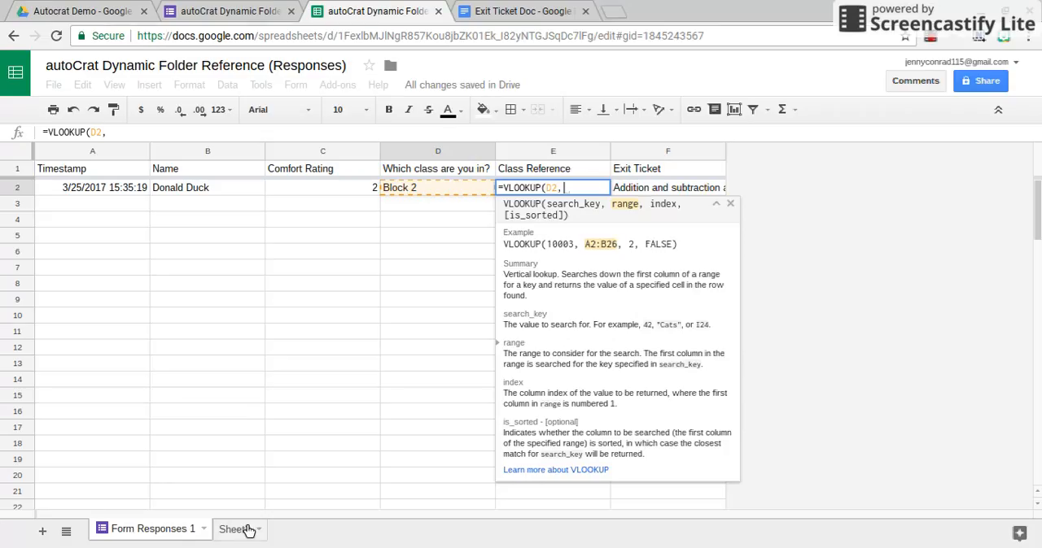
left_click(256, 531)
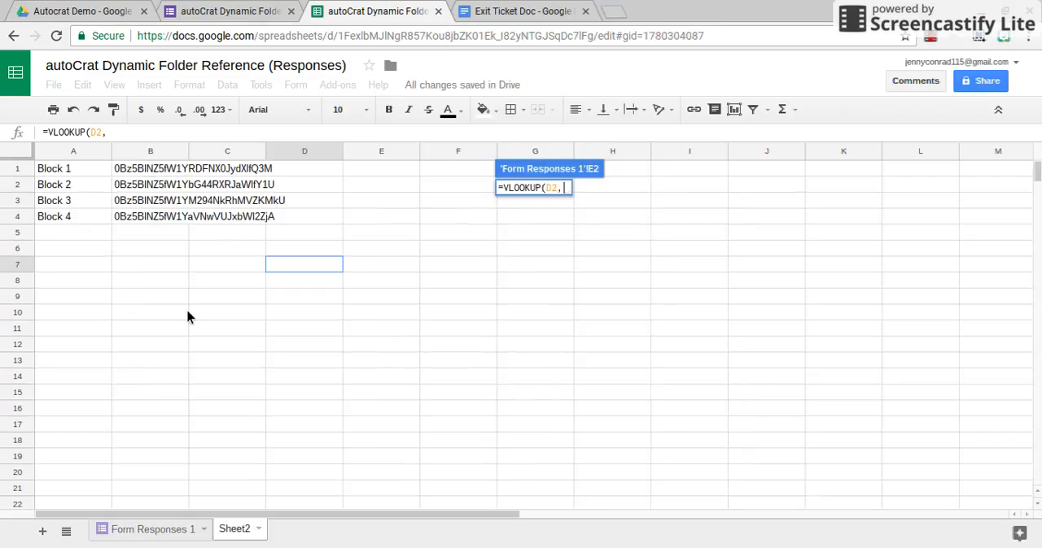
left_click_drag(86, 169, 153, 219)
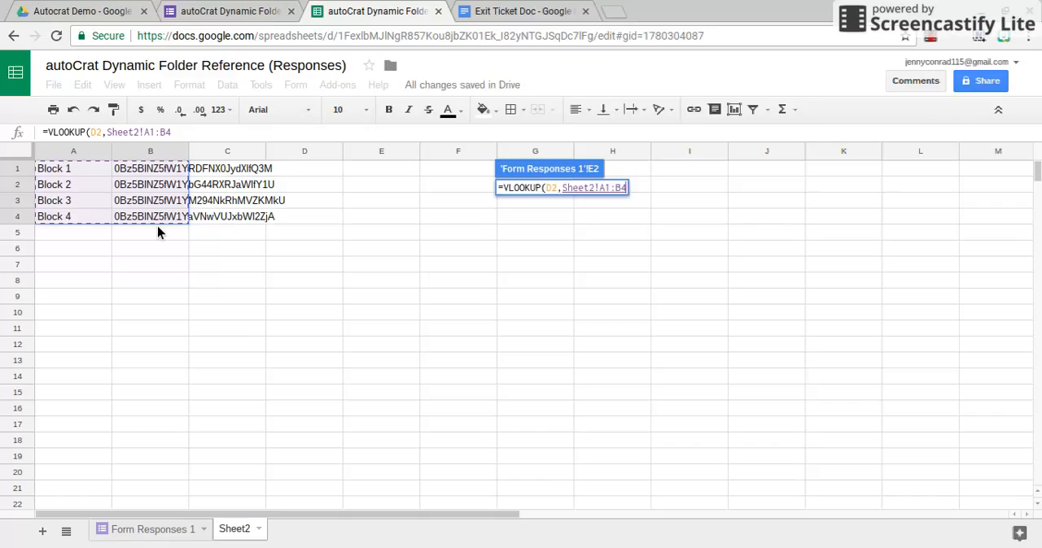
type(", ")
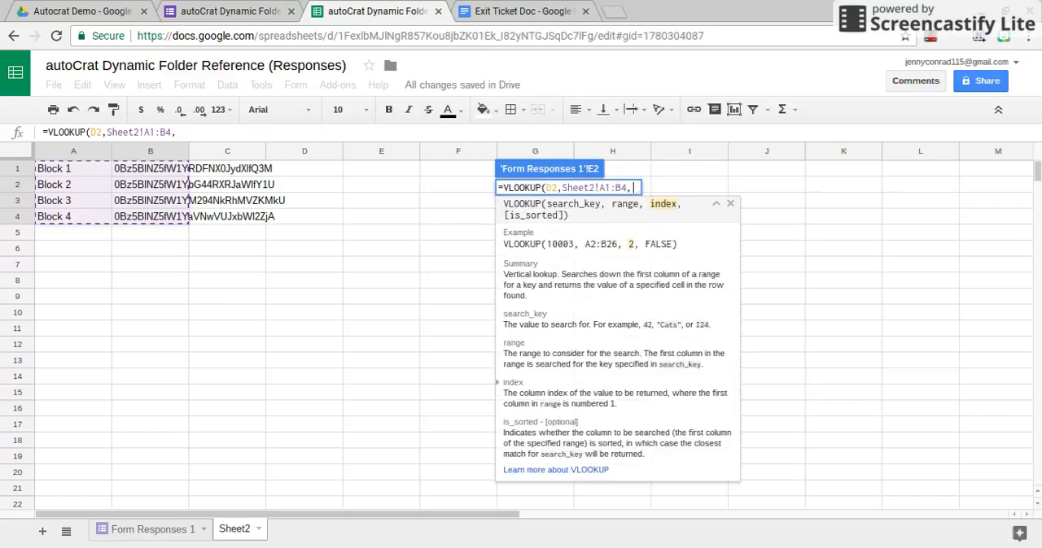
type("2,")
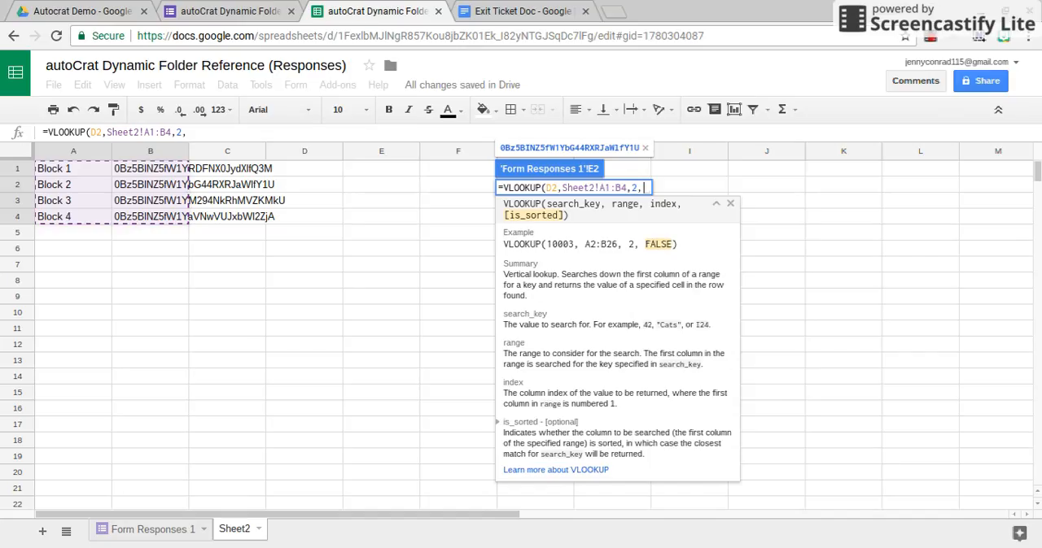
type("False)")
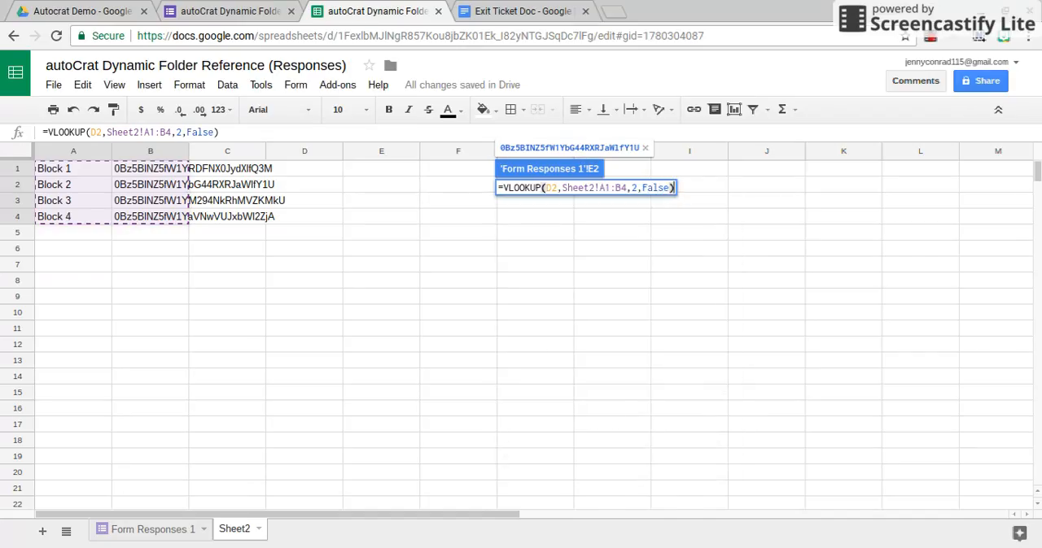
key("Return")
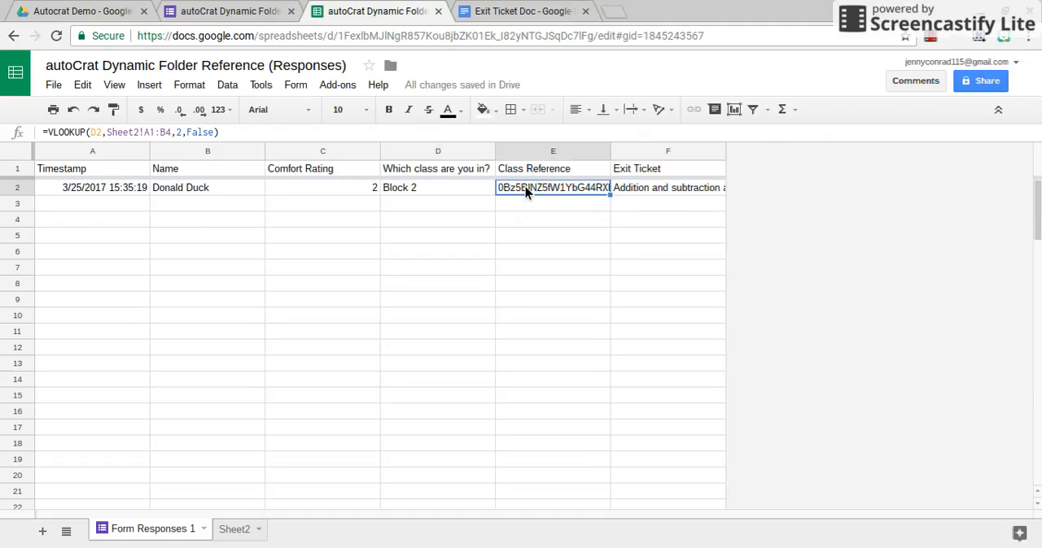
Turn on copyDown for form submissions, with the Class Reference formula in row 2 pasted as values, and save the settings
left_click(335, 86)
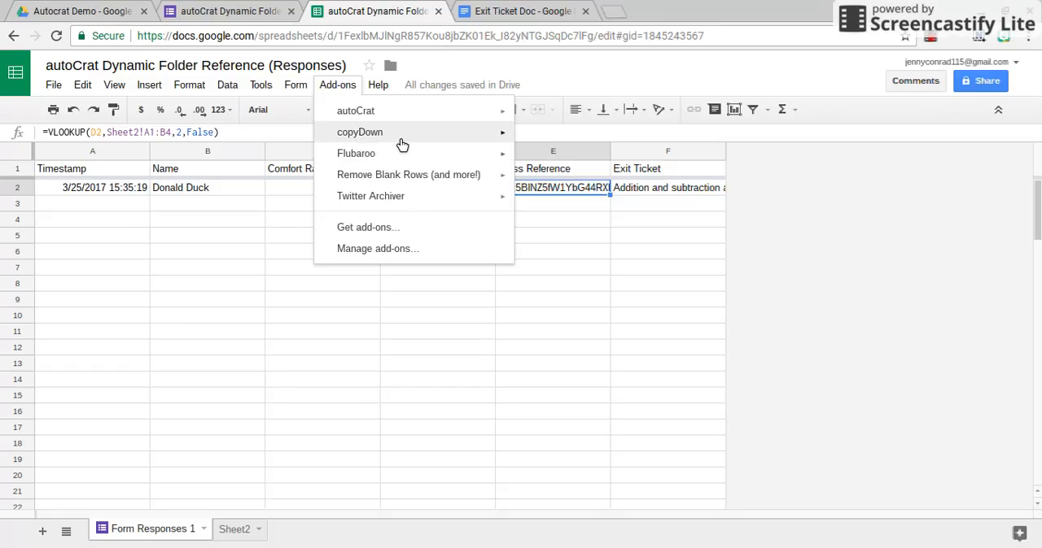
mouse_move(407, 144)
left_click(552, 138)
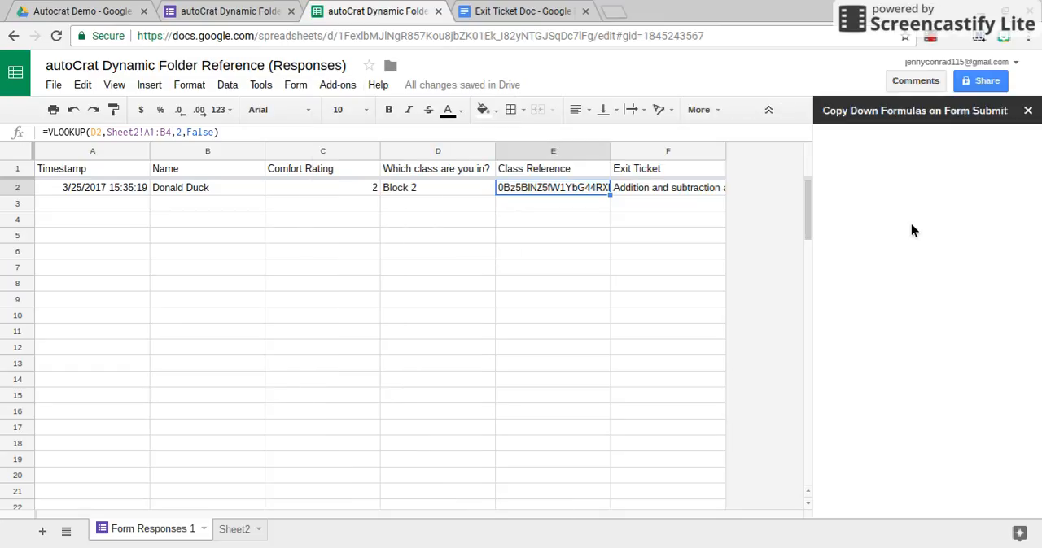
left_click(945, 154)
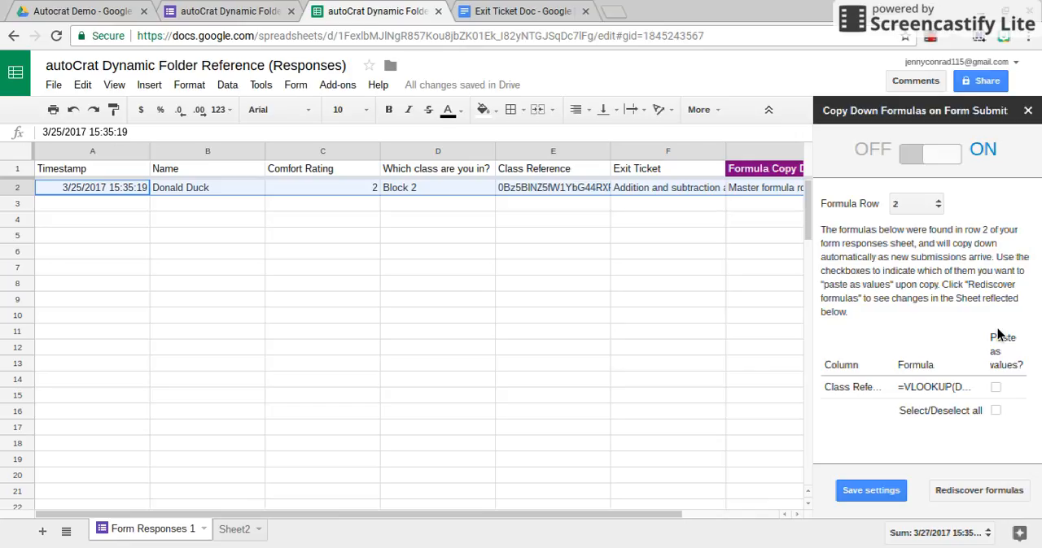
left_click(996, 388)
left_click(868, 490)
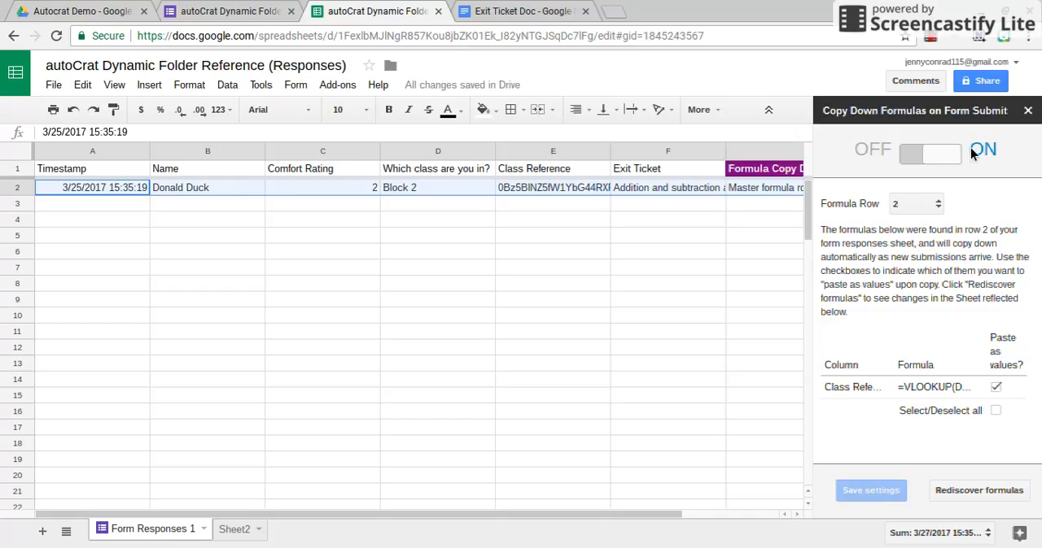
left_click(1028, 111)
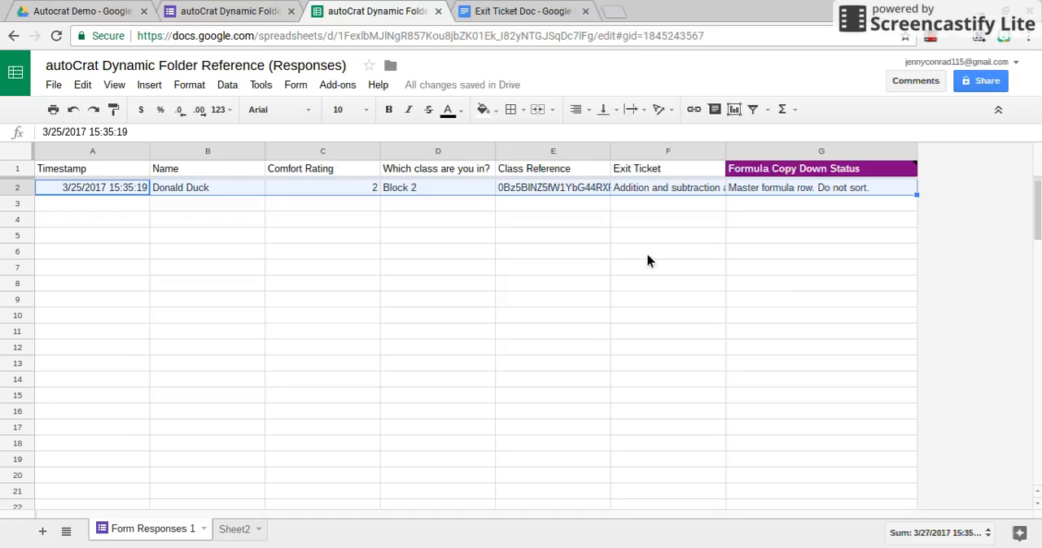
Launch autoCrat and create a new merge job named "Exit Tickets for Classes"
left_click(336, 85)
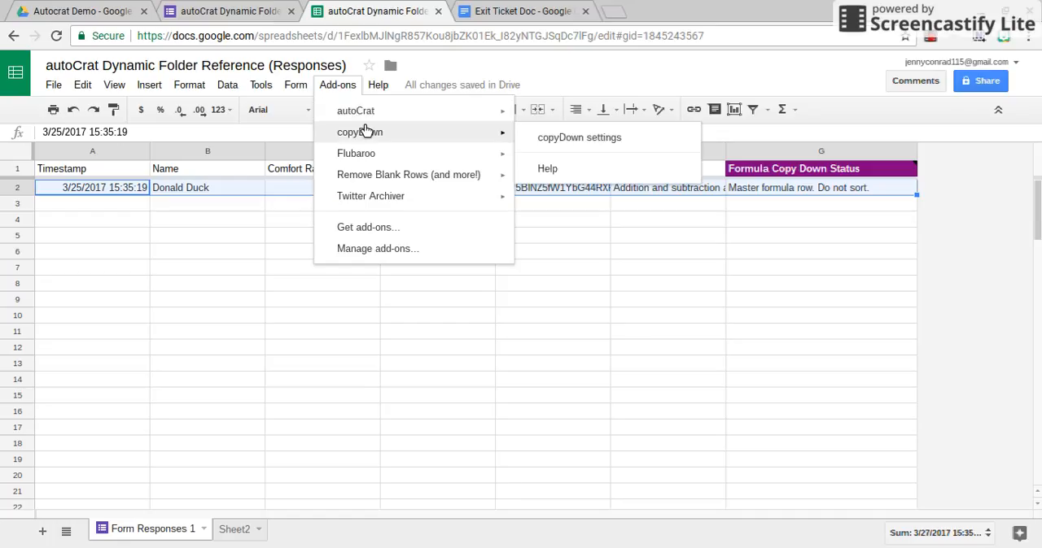
mouse_move(378, 114)
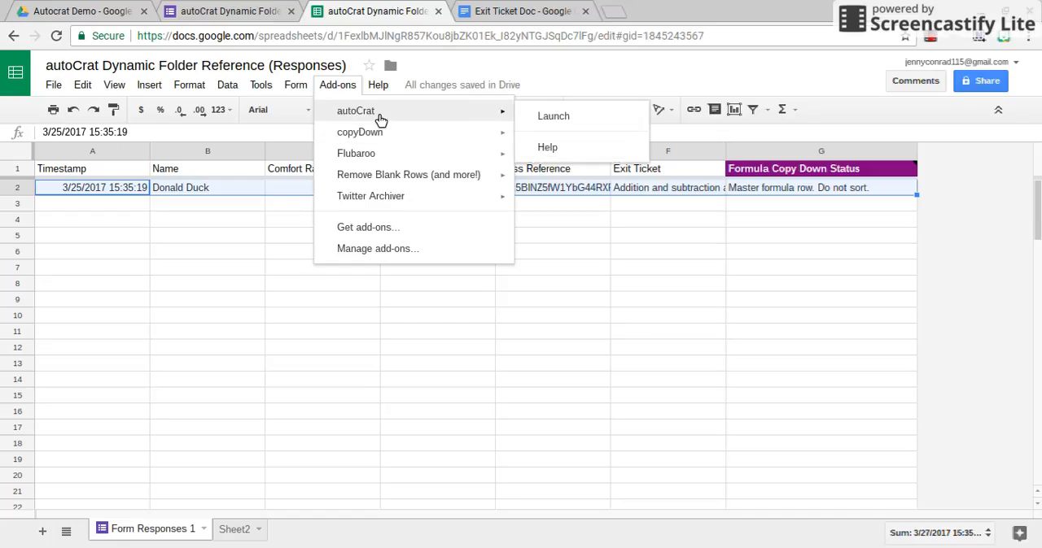
left_click(541, 118)
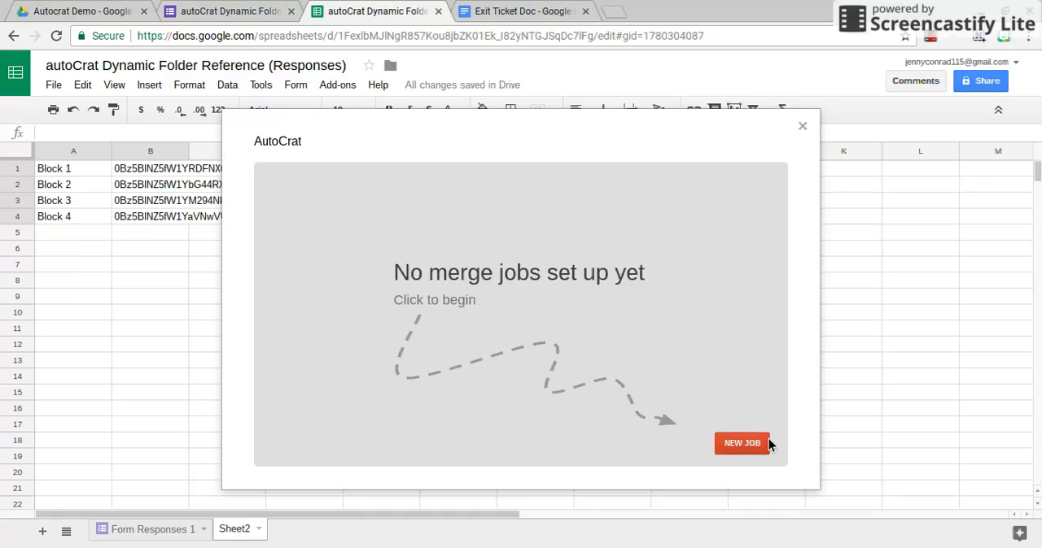
left_click(748, 442)
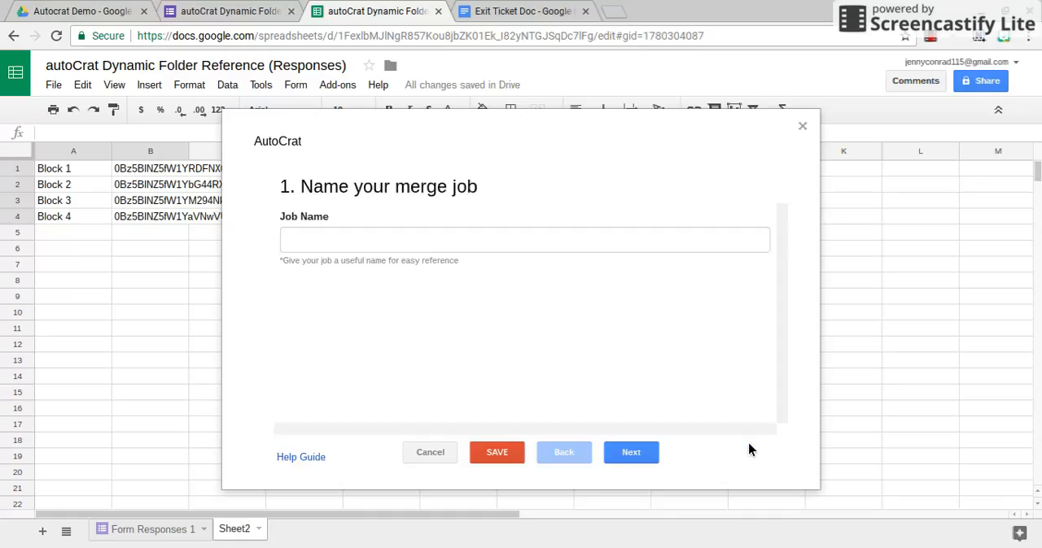
left_click(468, 246)
type("C")
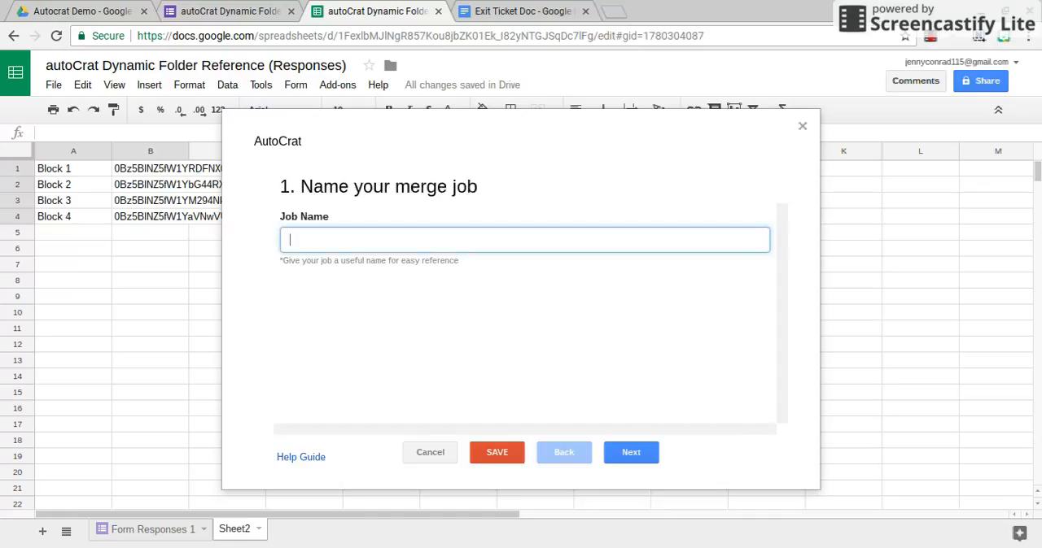
type("xit Tickets for ")
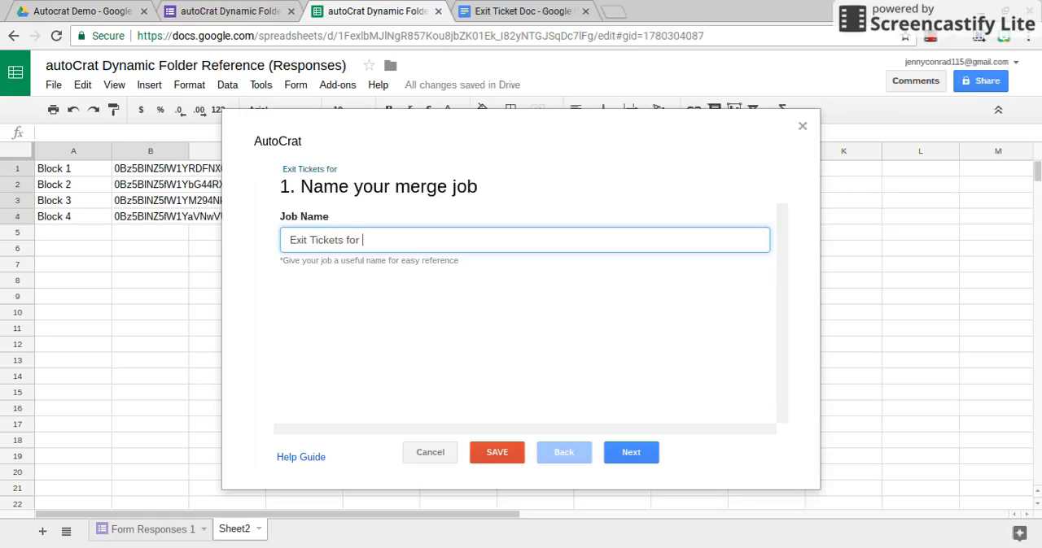
type("Classes")
left_click(632, 452)
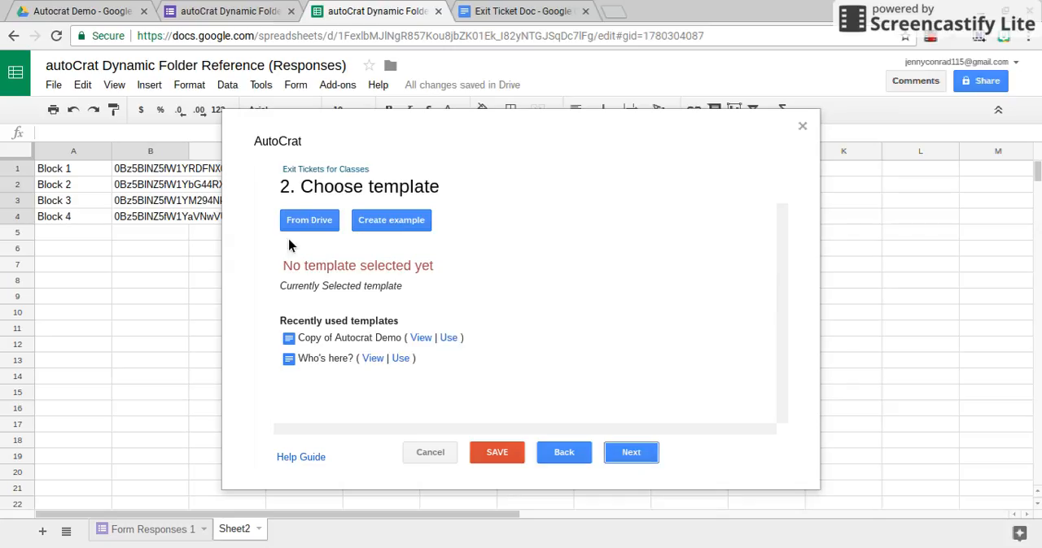
Choose Exit Ticket Doc from Drive as the merge template and accept its tag-to-column mapping after checking it
left_click(312, 235)
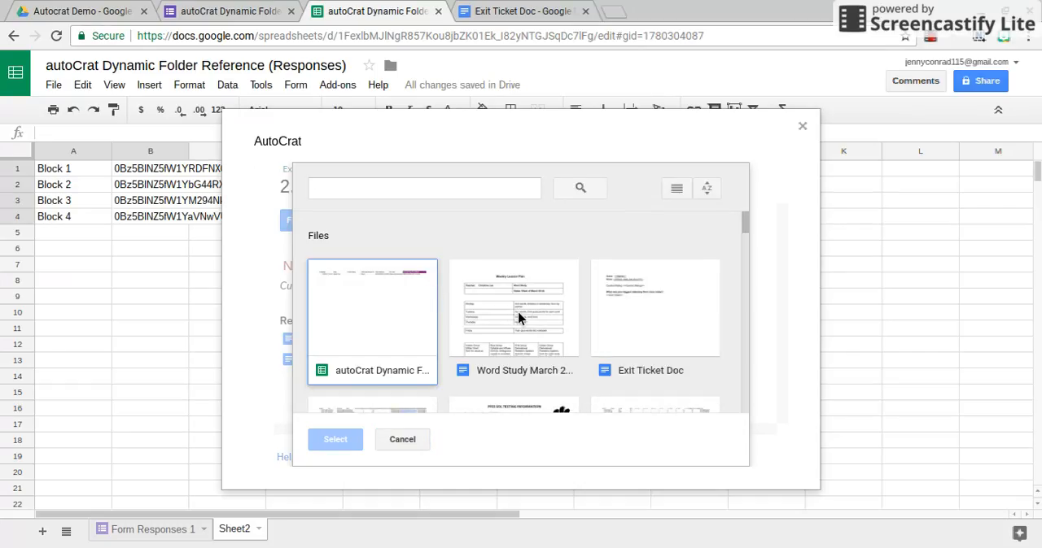
left_click(616, 332)
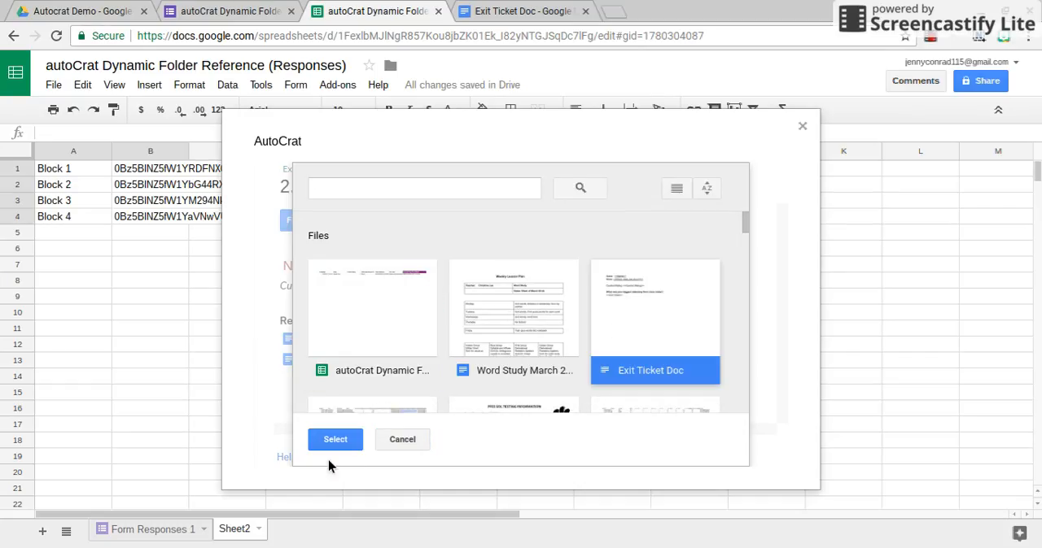
left_click(341, 445)
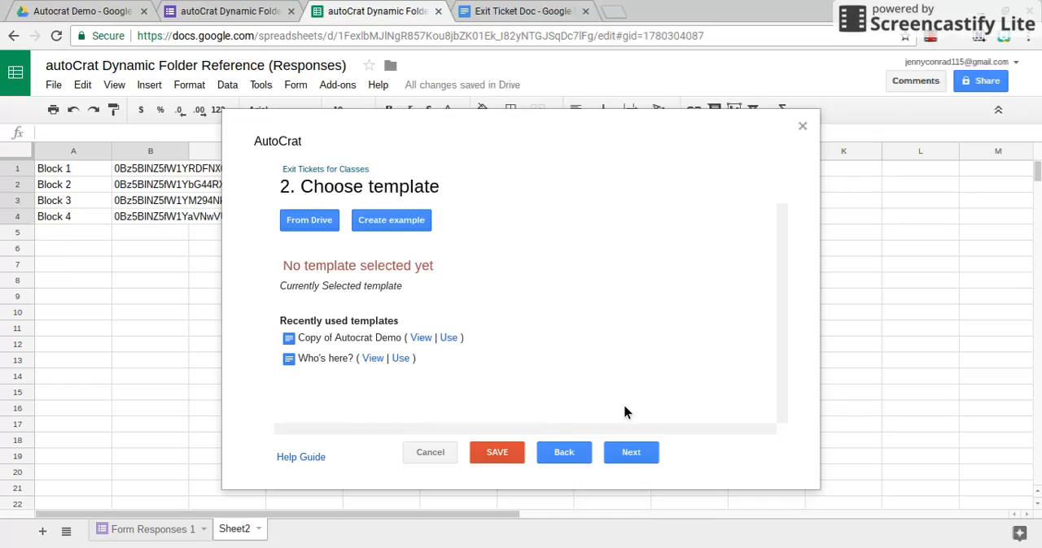
left_click(634, 456)
scroll(669, 358, "down", 2)
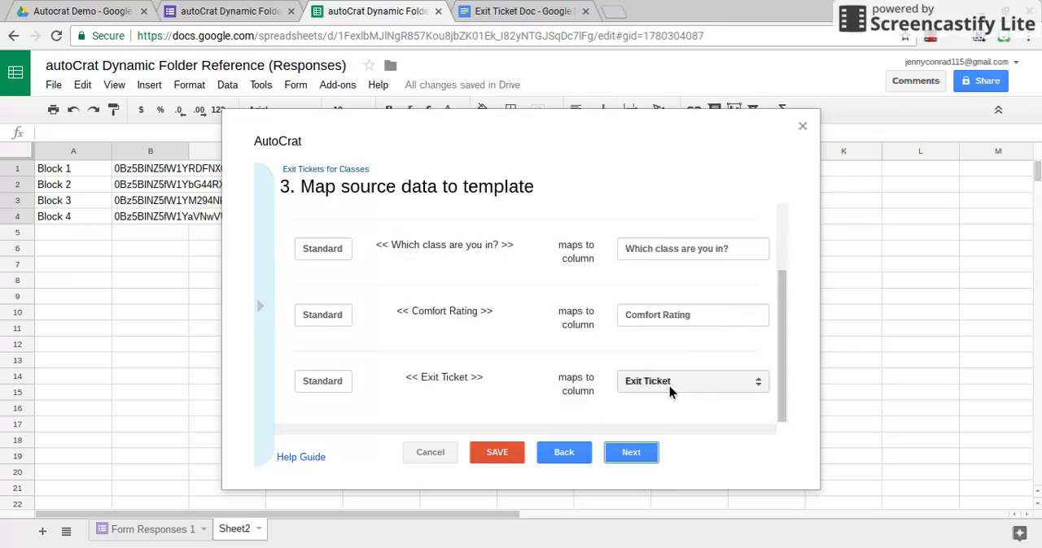
scroll(669, 392, "up", 1)
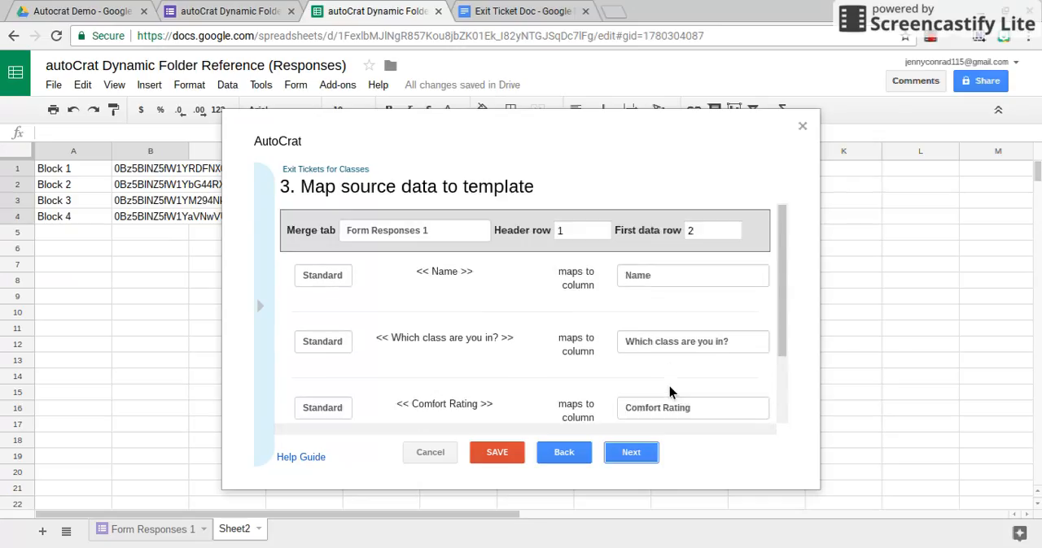
left_click(637, 456)
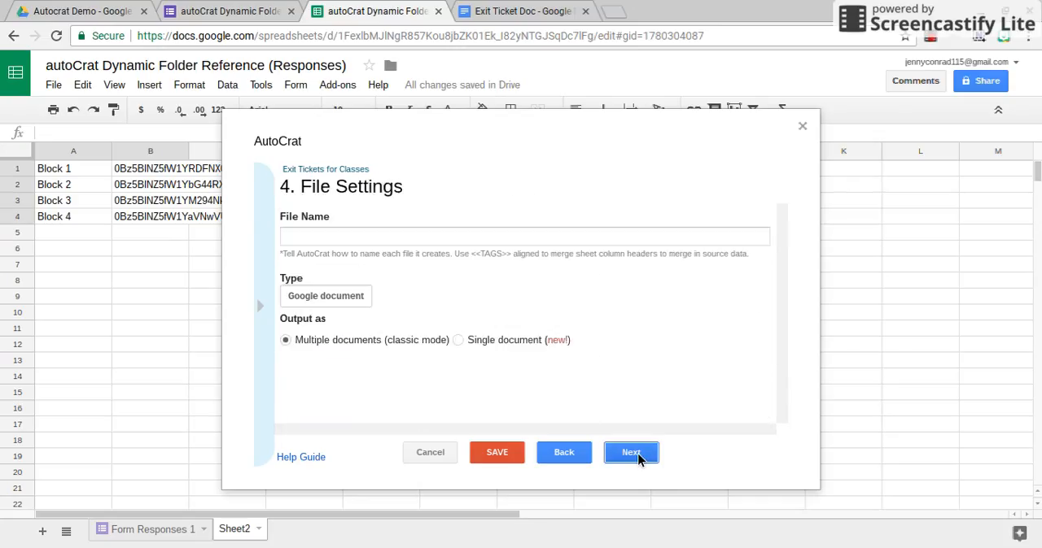
Name the merged files "<<Name>> Exit Ticket" using the copied Name tag, and keep Google document as the file type
left_click(478, 243)
type("<<")
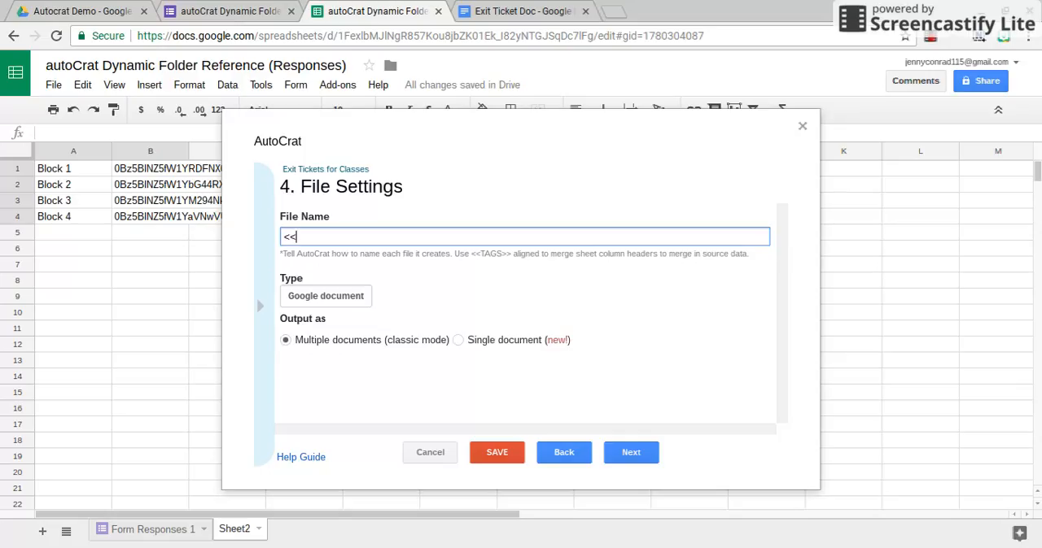
type("N")
left_click(257, 314)
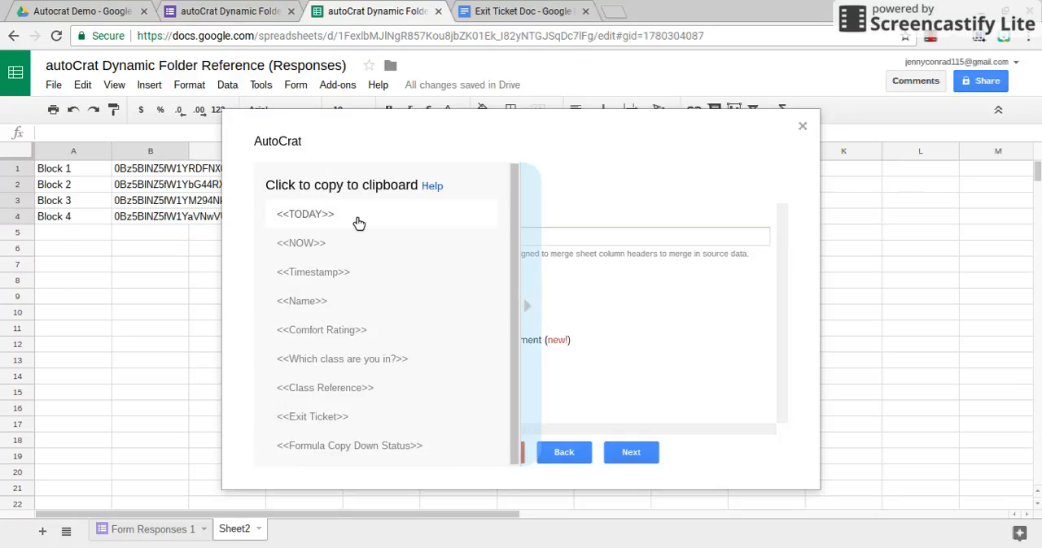
left_click(336, 308)
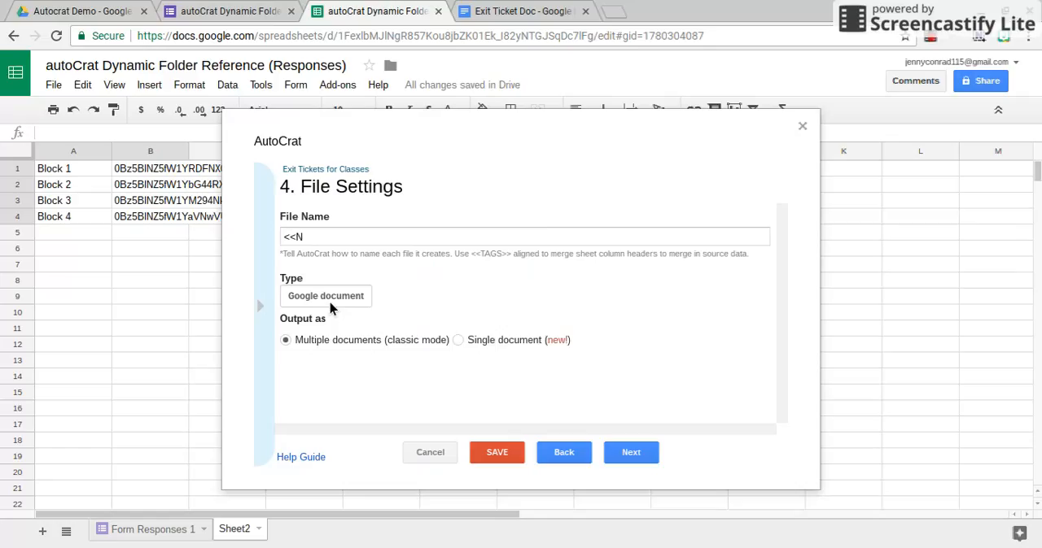
left_click(342, 239)
key("BackSpace")
key("BackSpace")
key("BackSpace")
type("<<Name>>")
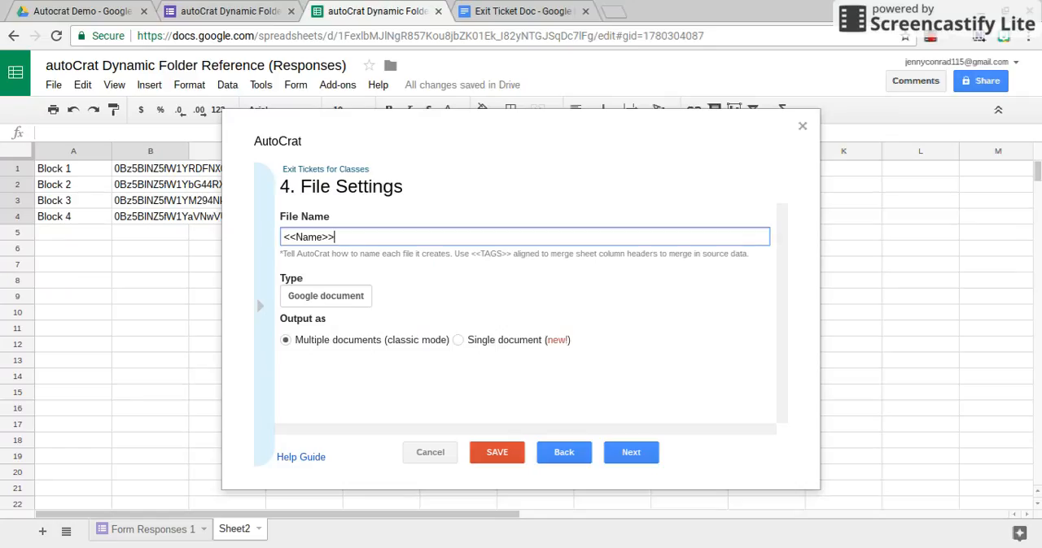
type("Exit Ticket")
left_click(365, 298)
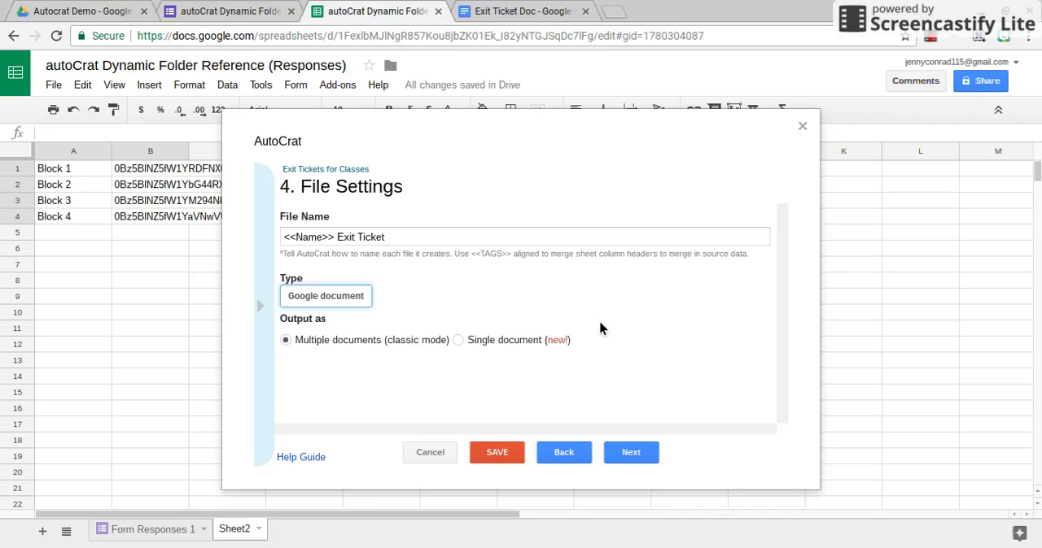
Leave the fixed destination folder unset and add the Class Reference column as the job's dynamic folder reference
left_click(631, 453)
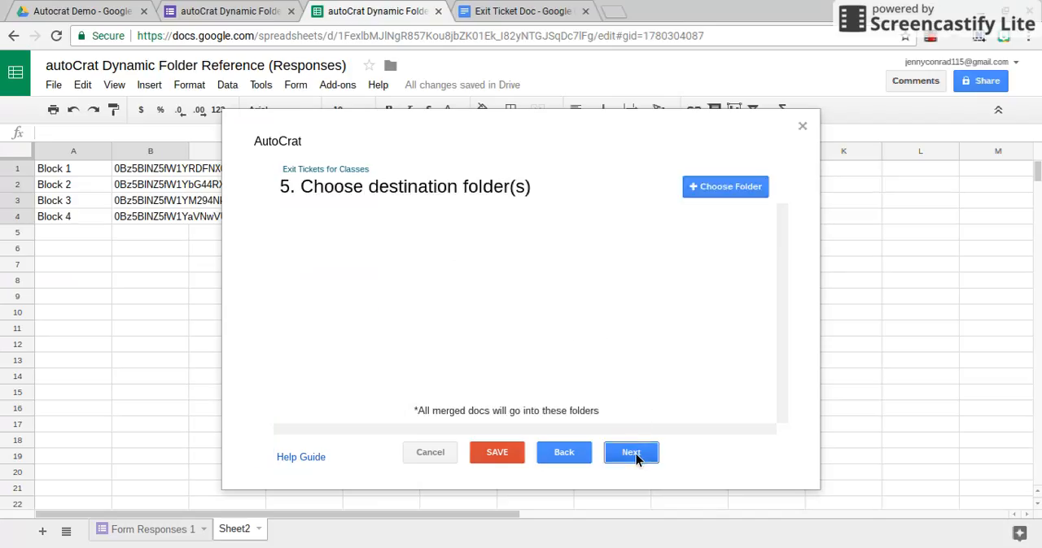
left_click(734, 195)
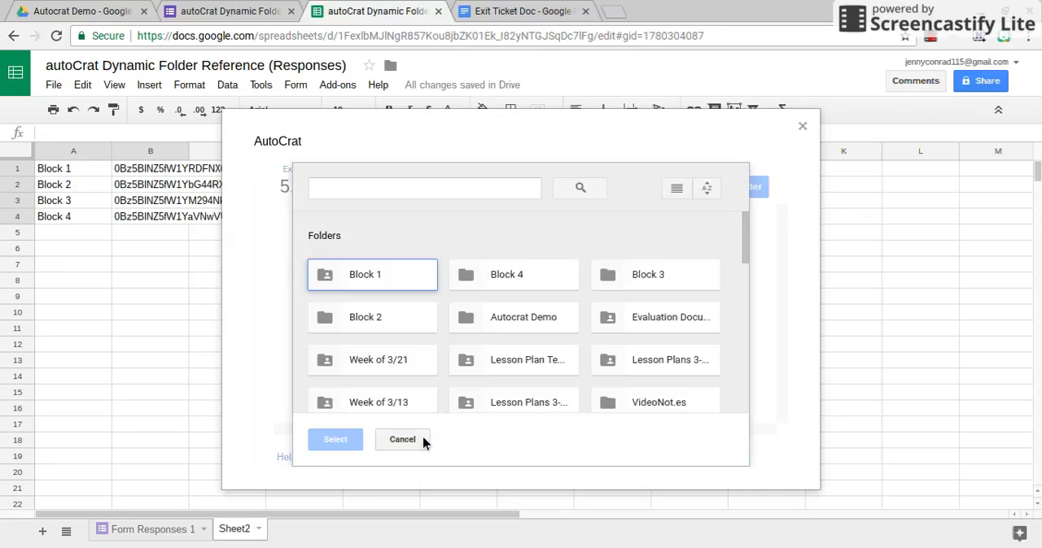
left_click(422, 441)
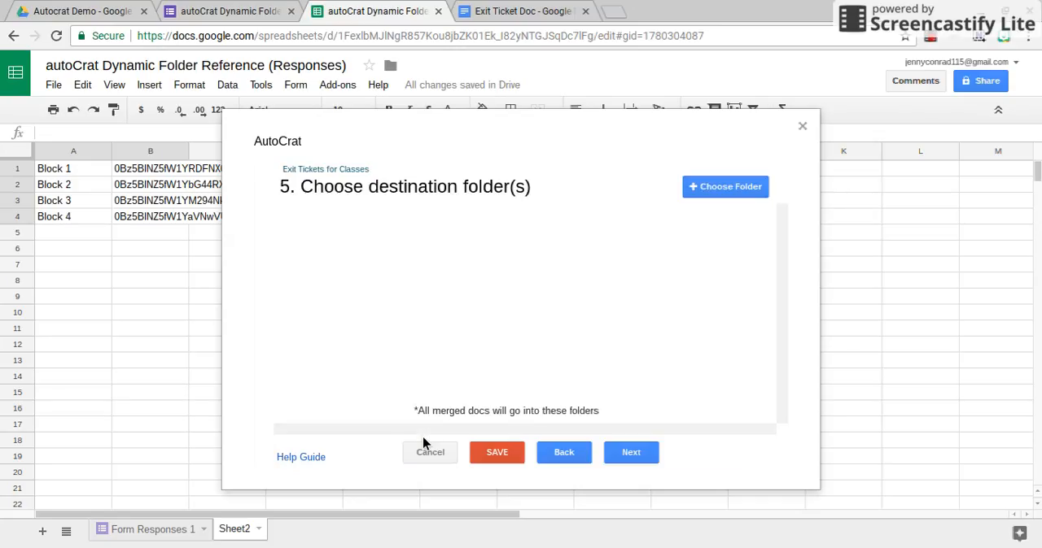
left_click(651, 455)
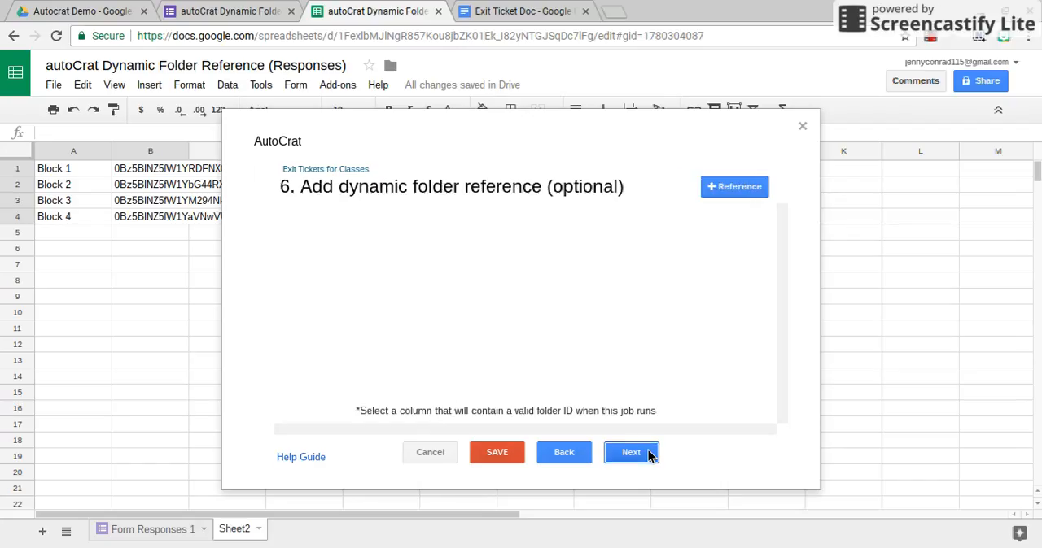
left_click(738, 188)
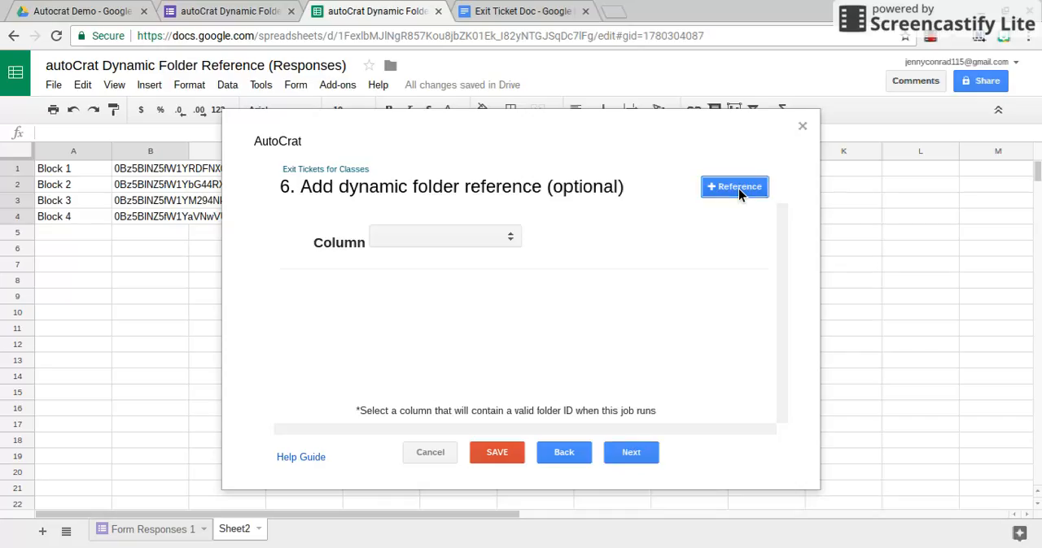
left_click(491, 244)
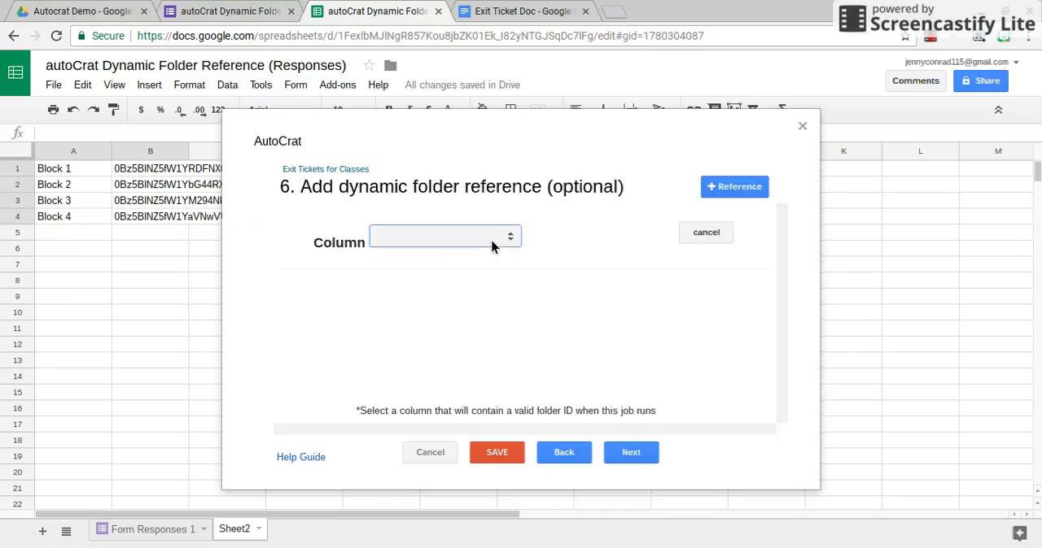
left_click(470, 322)
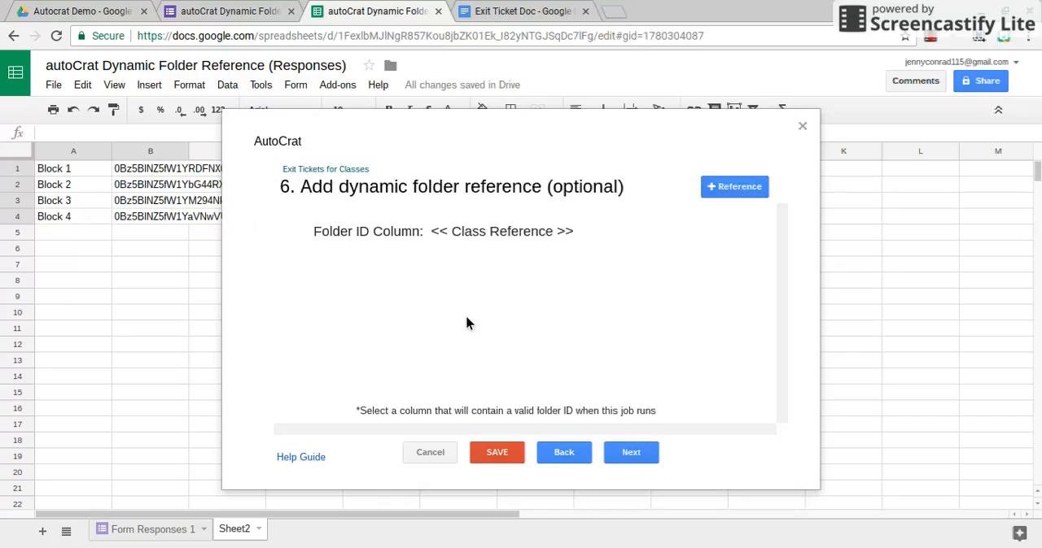
left_click(643, 460)
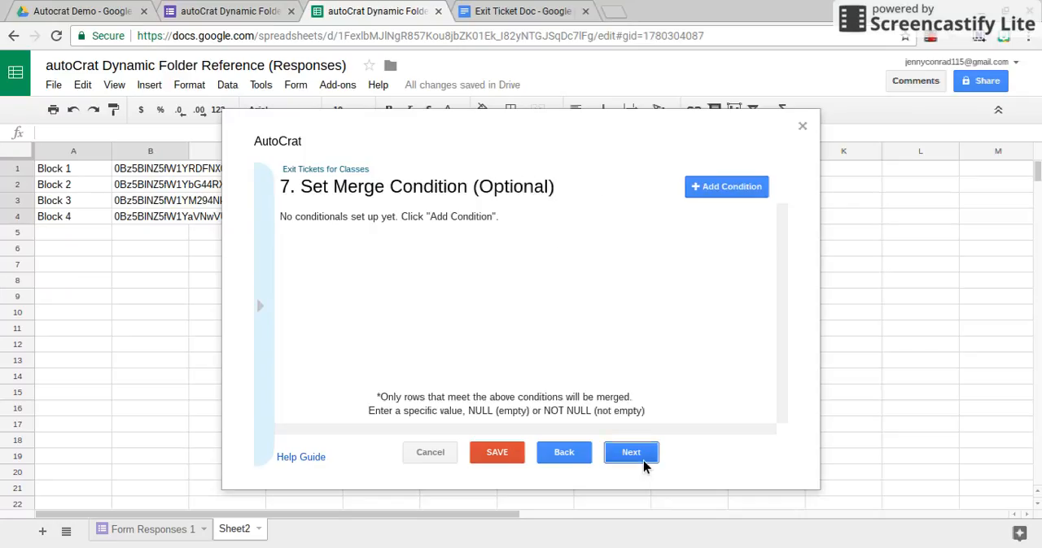
Add a merge condition that only merges rows where Timestamp equals NOT NULL, and leave document sharing set to No
left_click(724, 195)
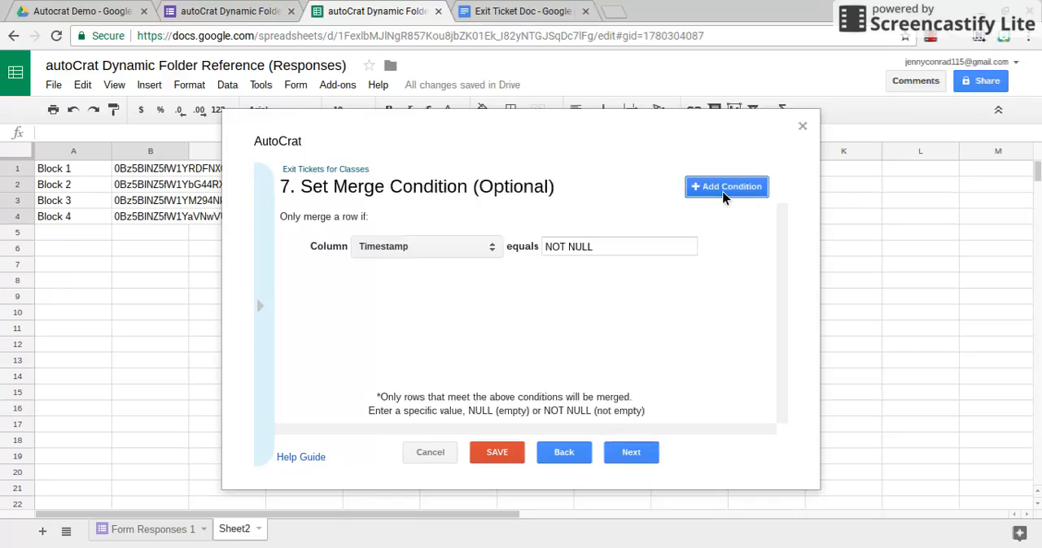
left_click(633, 454)
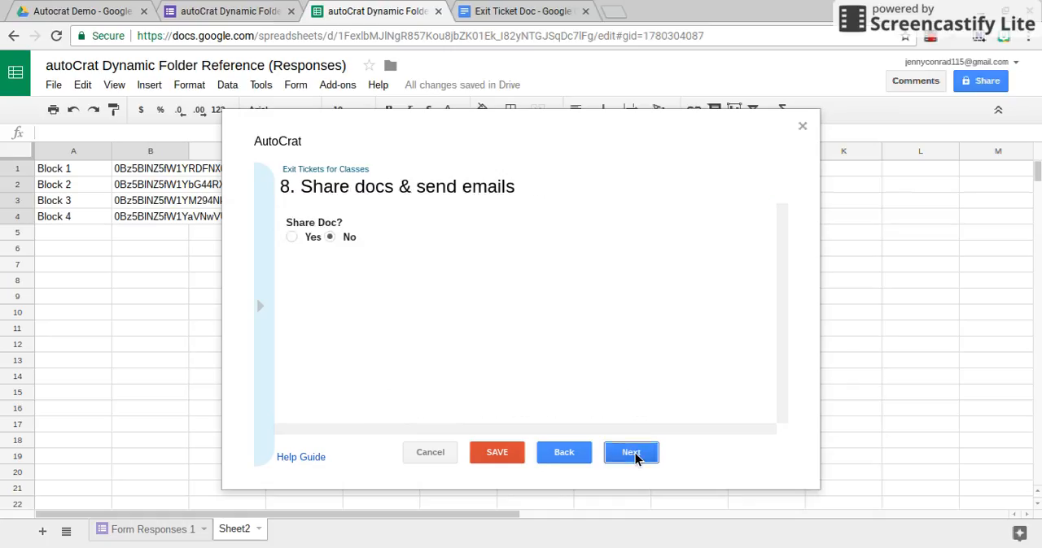
left_click(633, 454)
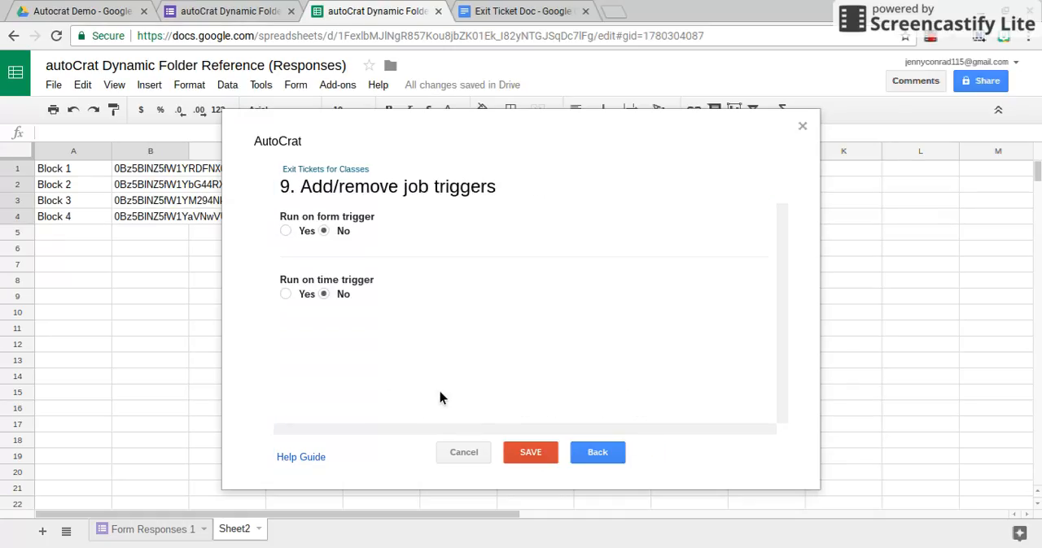
Turn on the form trigger for the Exit Tickets for Classes job, save the job and close autoCrat
left_click(287, 232)
left_click(740, 306)
left_click(536, 453)
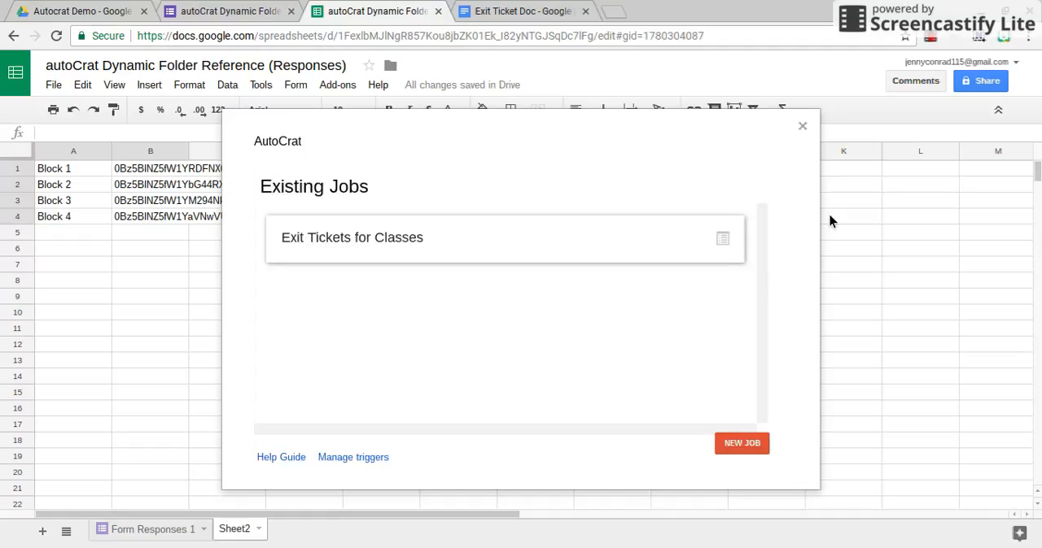
left_click(802, 127)
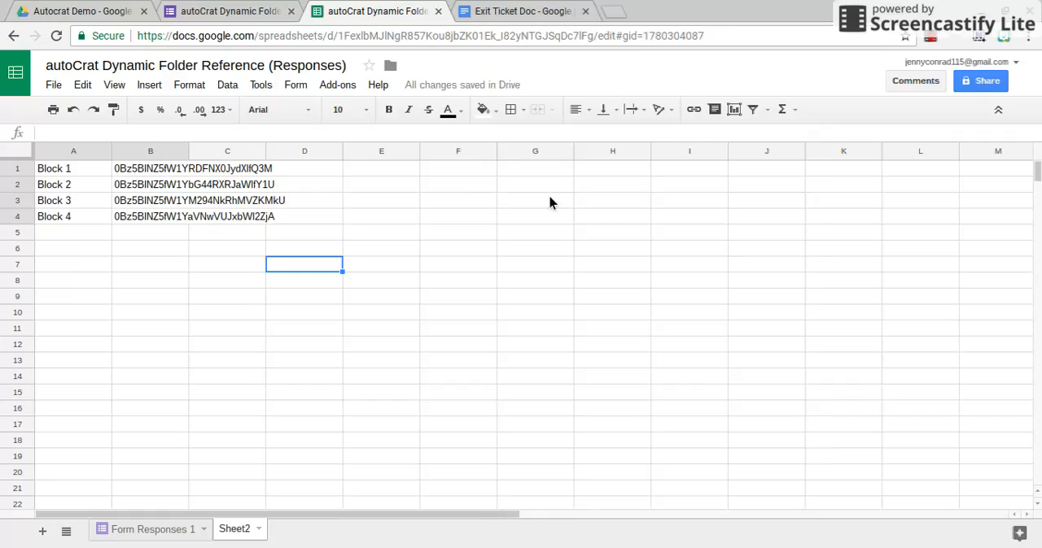
Open the live version of the exit ticket form, fill in the student's full name and choose Block 2 as the class
left_click(228, 10)
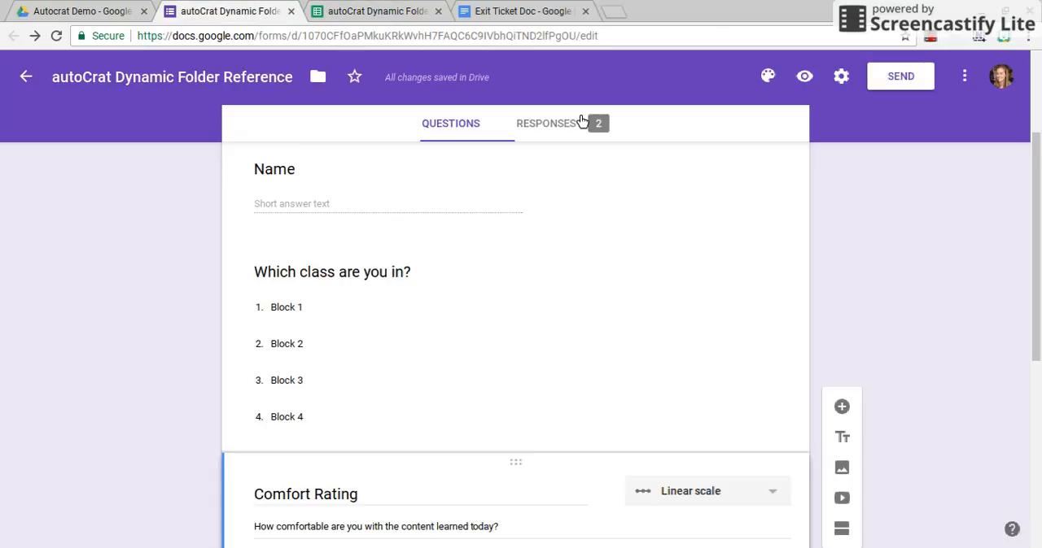
left_click(804, 77)
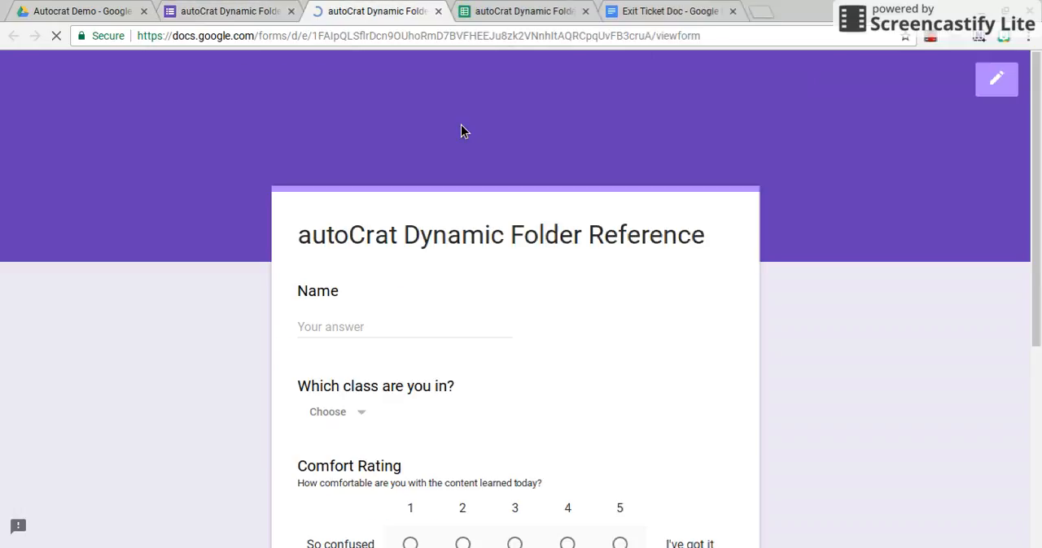
left_click(386, 328)
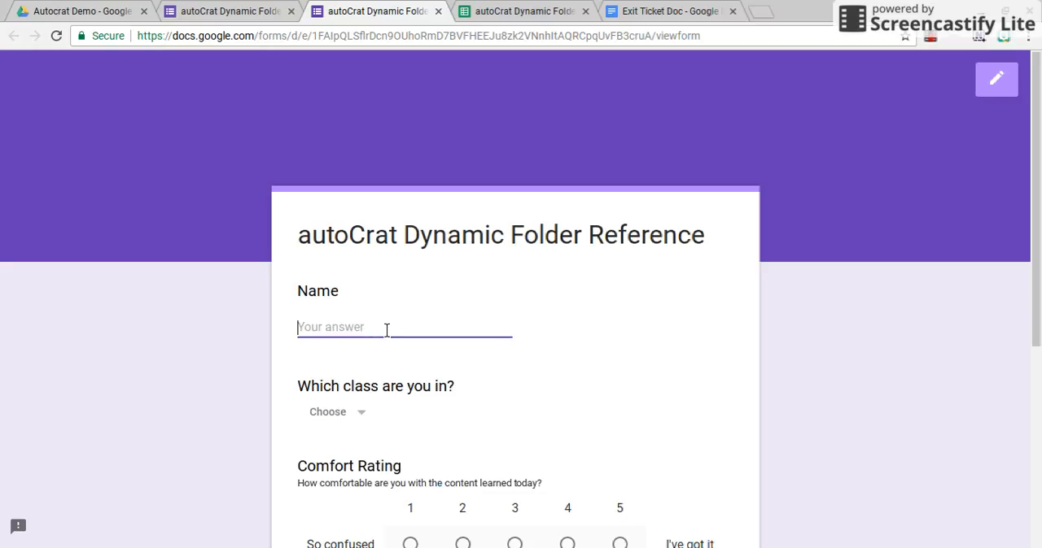
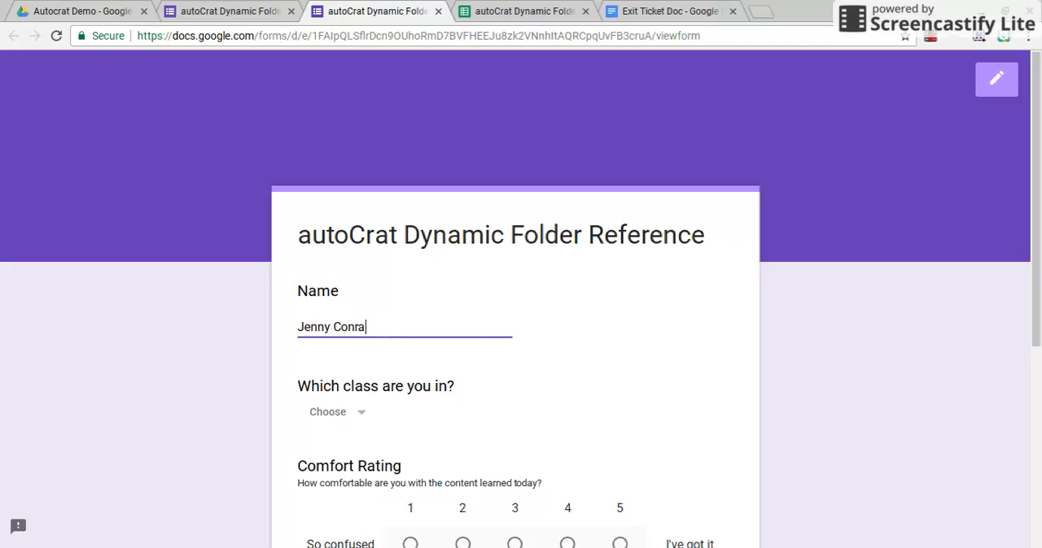
left_click(350, 418)
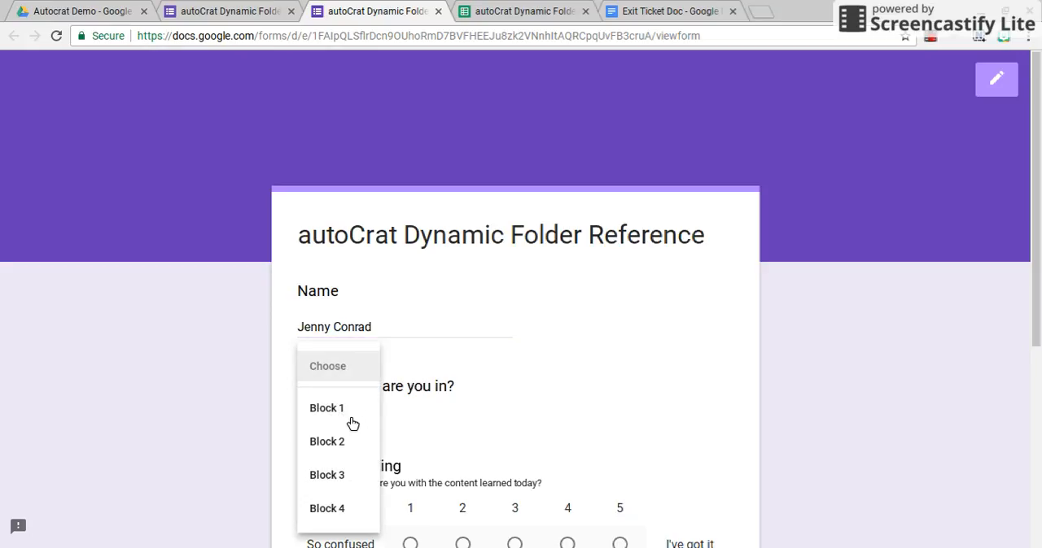
left_click(347, 443)
Rate the comfort level 4, answer the exit ticket with "Multiplication and division are inverse operations." and submit the form
scroll(698, 397, "down", 1)
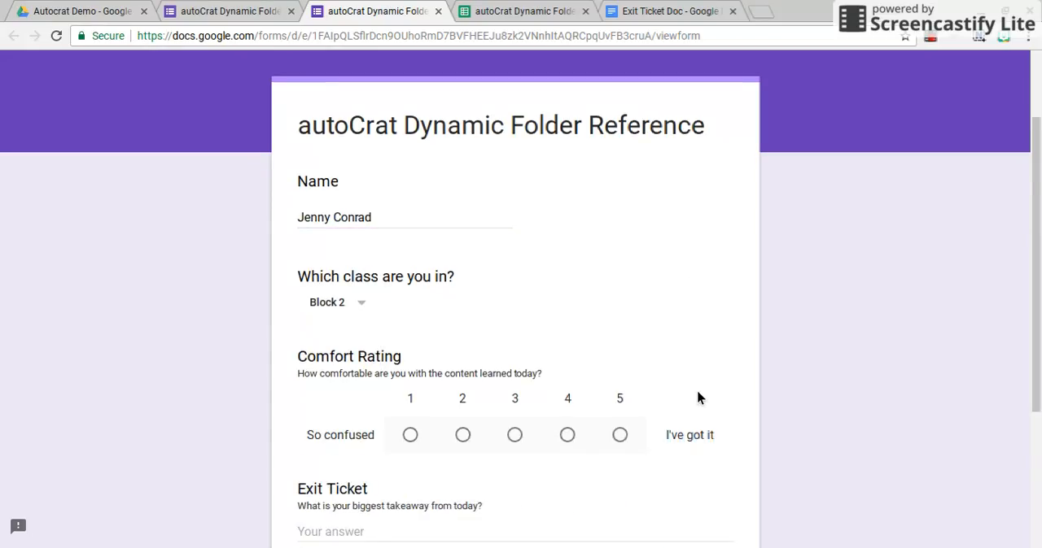
scroll(698, 398, "down", 1)
left_click(573, 326)
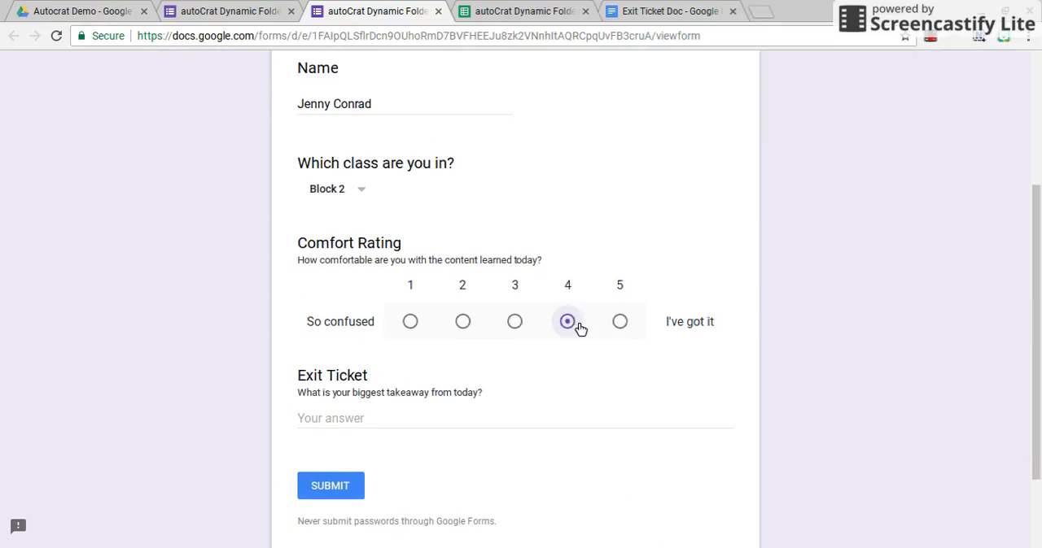
left_click(428, 429)
type("M")
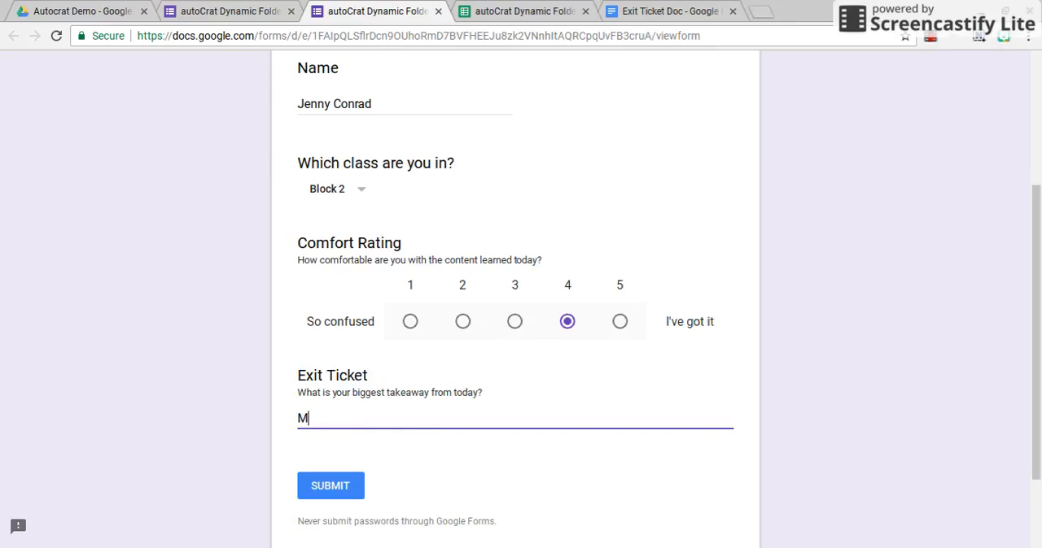
type("ultiplication and division")
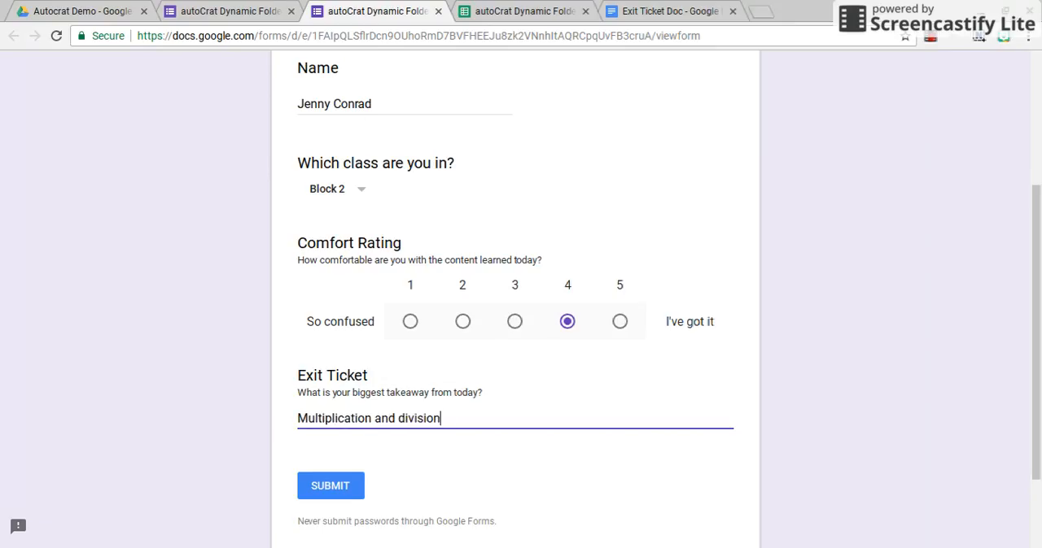
type(" are inverse operations.")
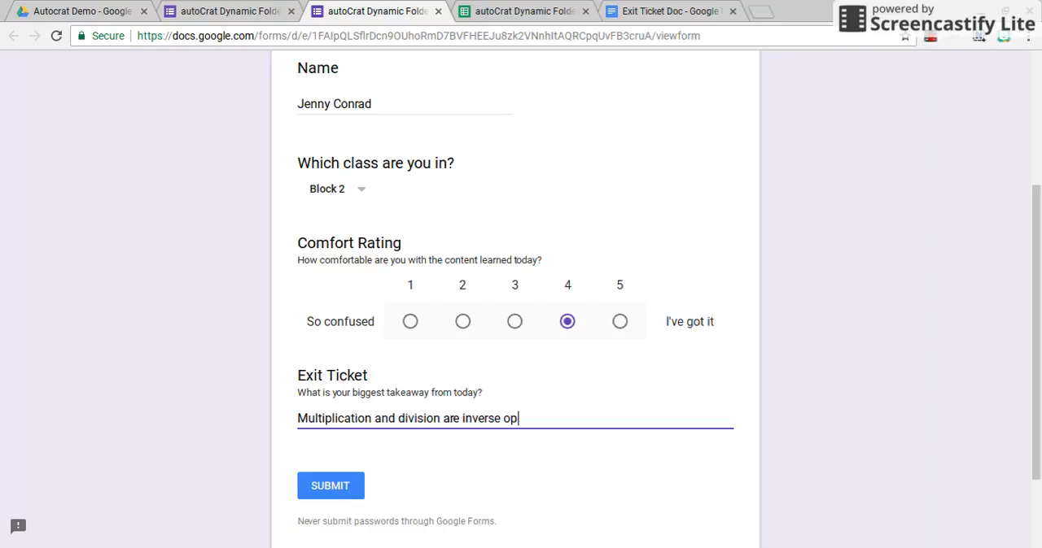
left_click(335, 490)
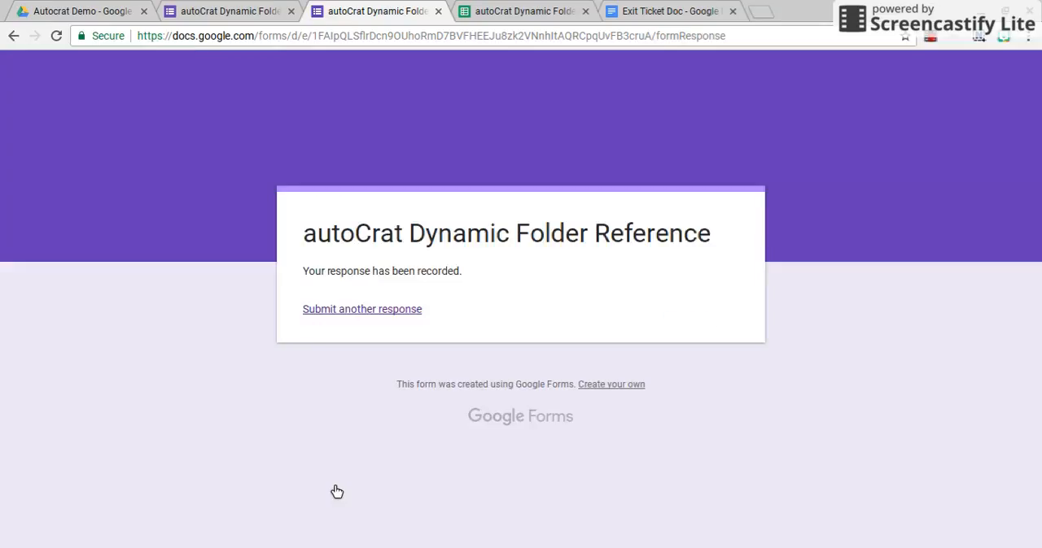
Check the copied-down Class Reference and the merged document links and statuses in the Form Responses 1 sheet
left_click(518, 10)
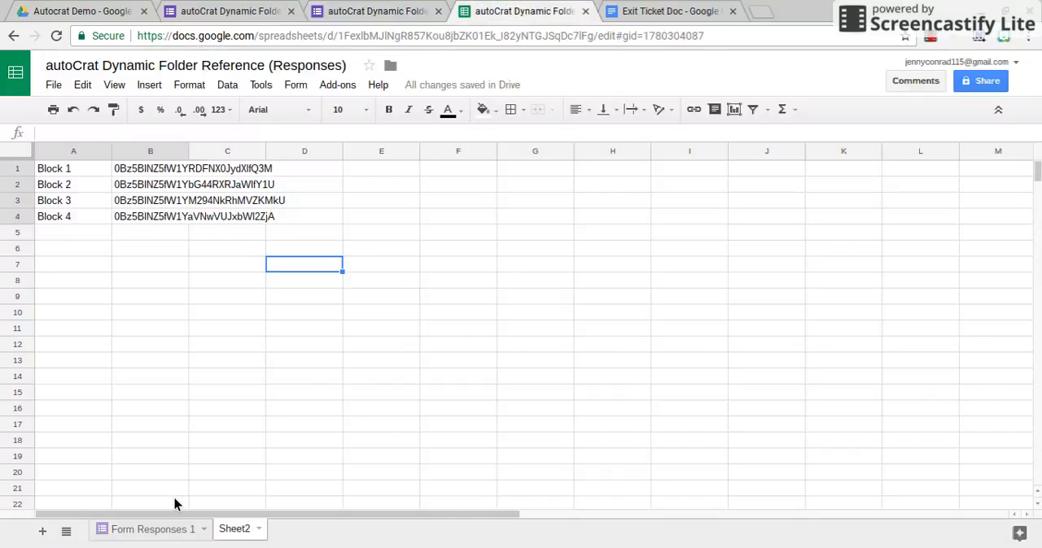
left_click(158, 532)
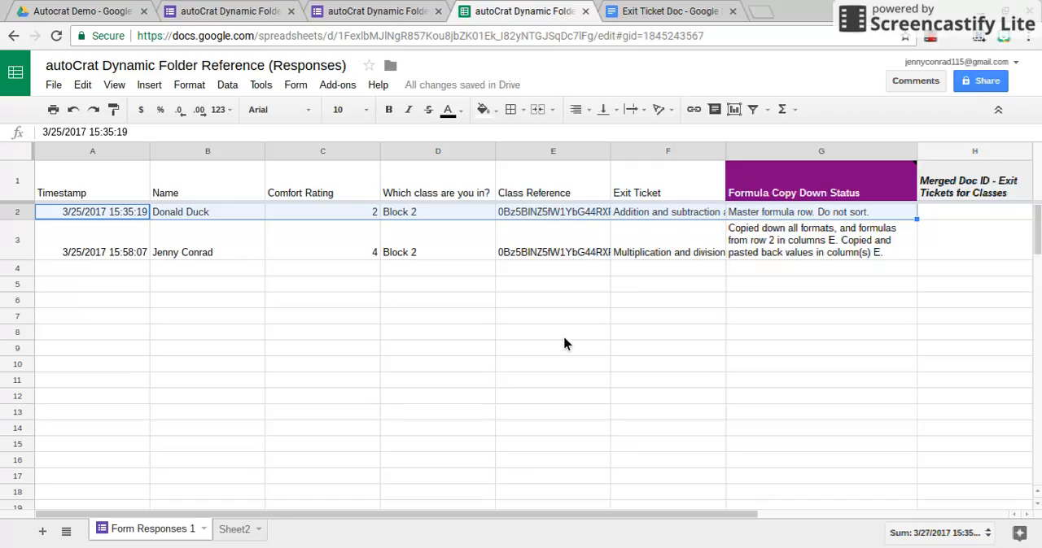
scroll(565, 343, "right", 3)
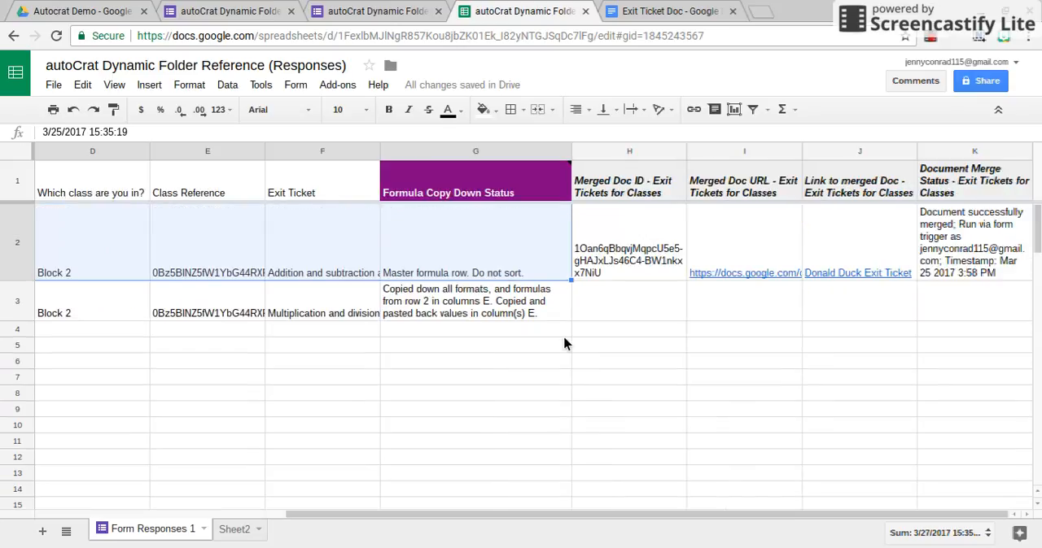
mouse_move(807, 249)
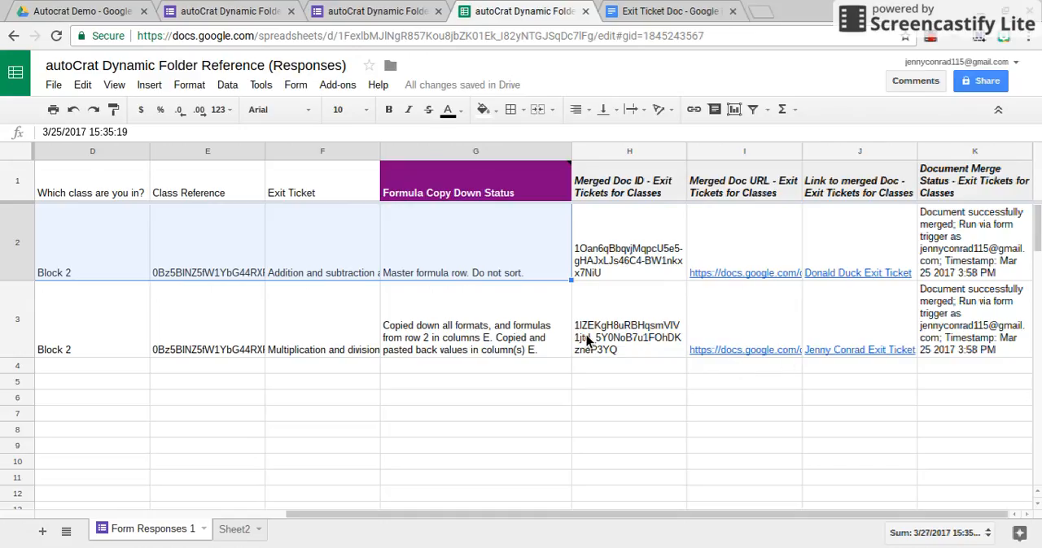
Switch to Google Drive, close the Block 1 sharing settings and open the Block 2 folder to check for merged exit tickets
left_click(71, 10)
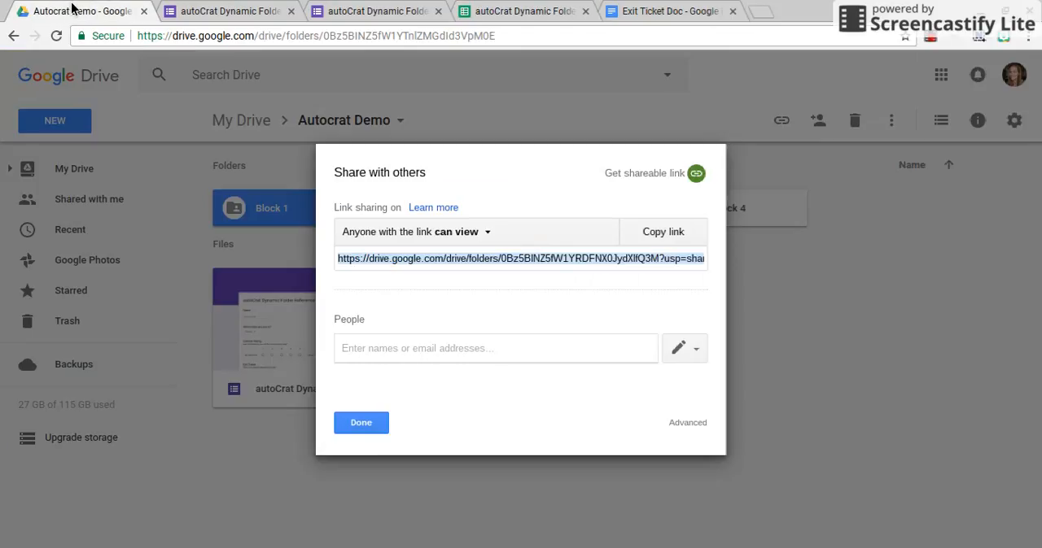
left_click(360, 431)
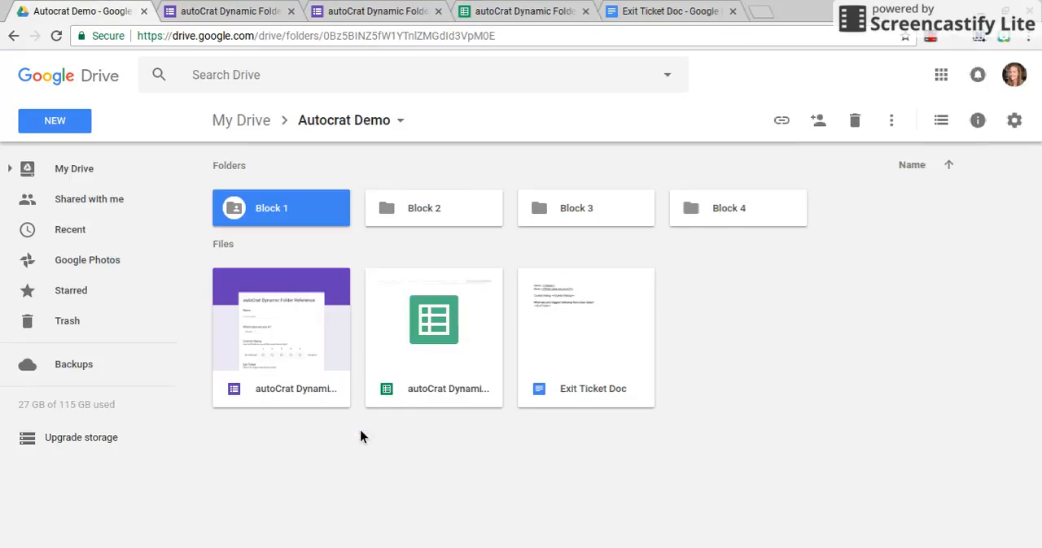
double_click(463, 213)
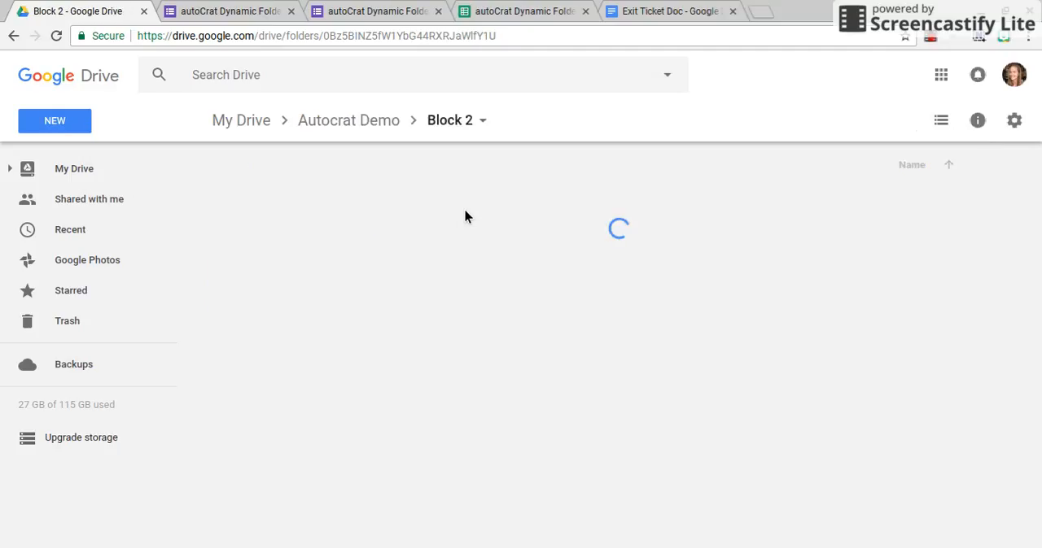